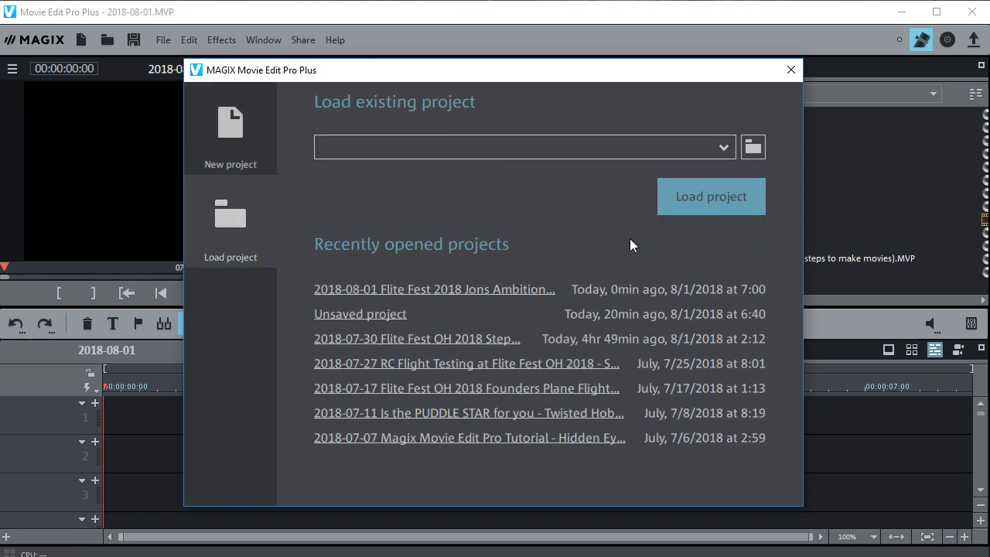
# Open the most recent 2018-08-01 project from the Recently opened projects list
pyautogui.click(474, 290)
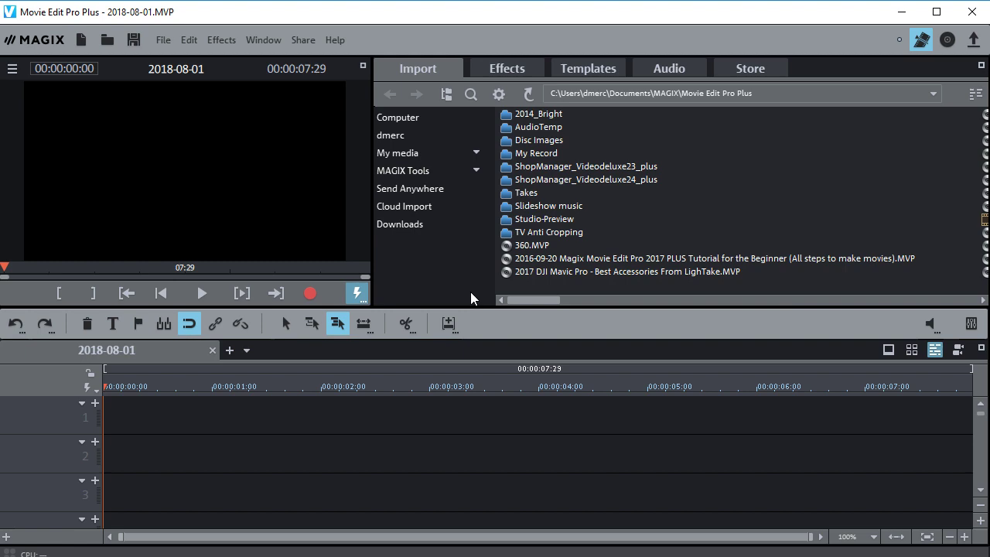
pyautogui.click(163, 39)
pyautogui.moveTo(235, 90)
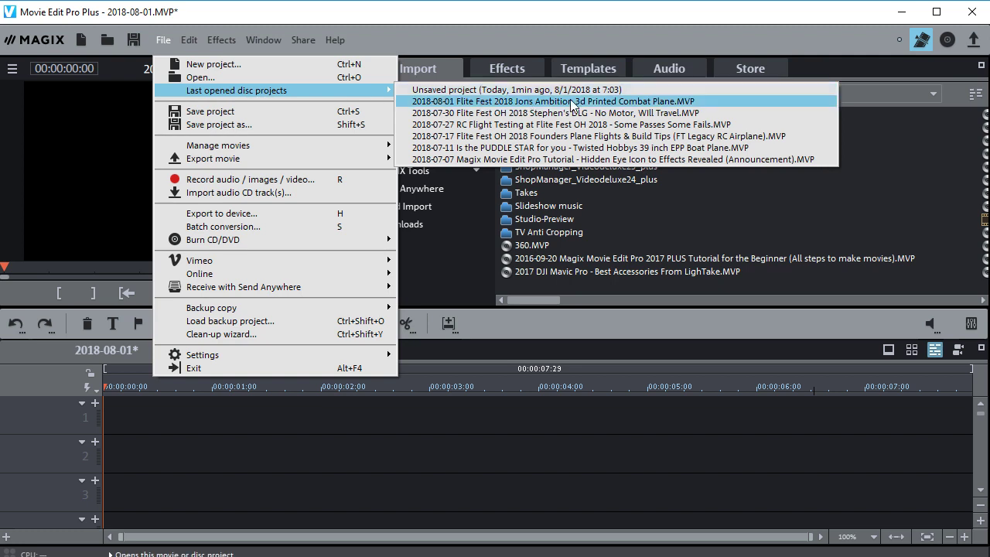
pyautogui.click(517, 103)
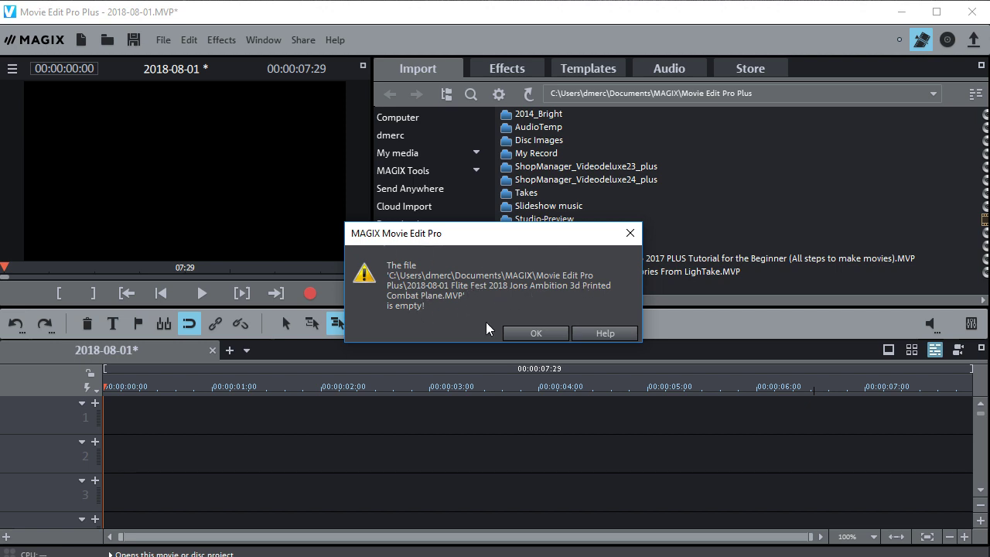
pyautogui.click(537, 331)
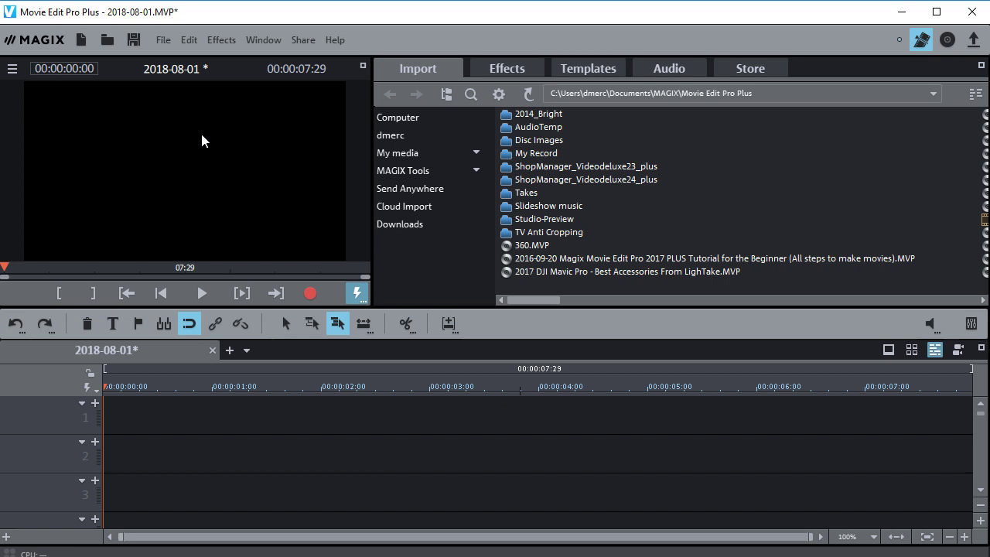
# In Program Settings, review the project folder, then lengthen the autosave interval and confirm
pyautogui.click(162, 40)
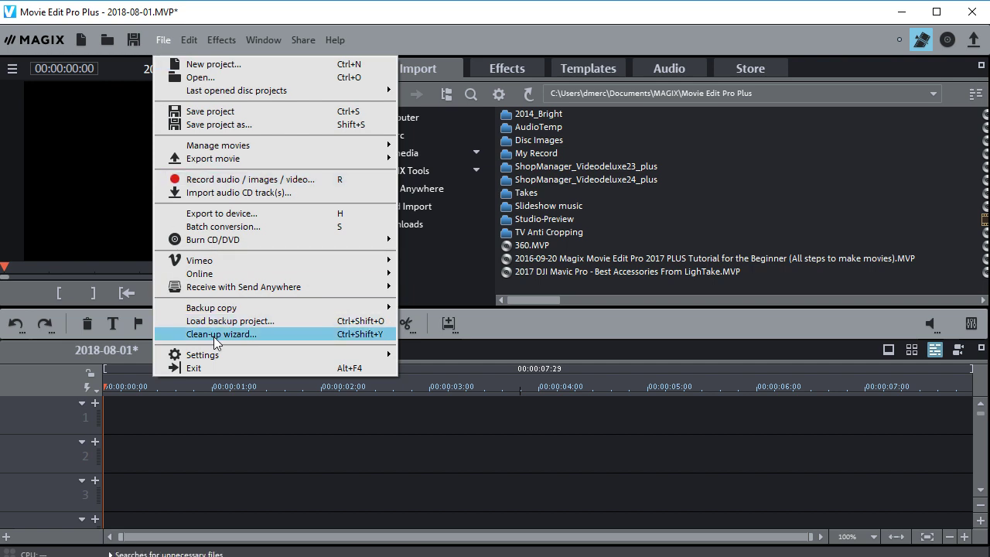
pyautogui.moveTo(367, 354)
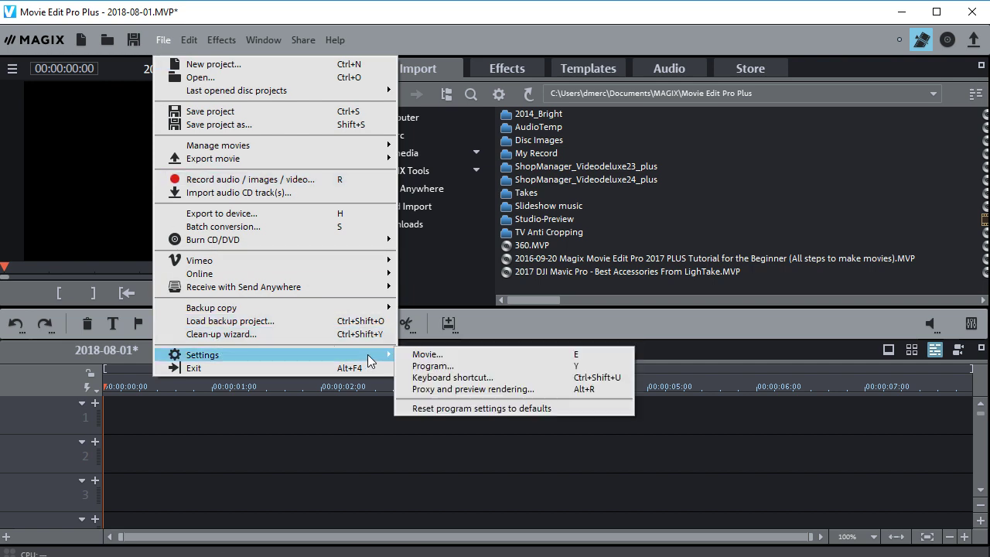
pyautogui.click(437, 366)
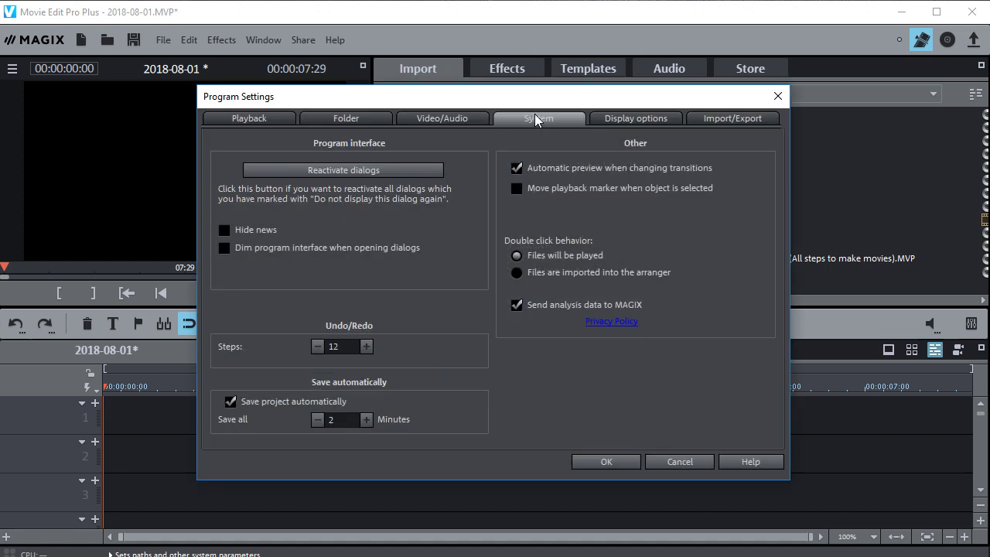
pyautogui.click(427, 116)
pyautogui.click(349, 116)
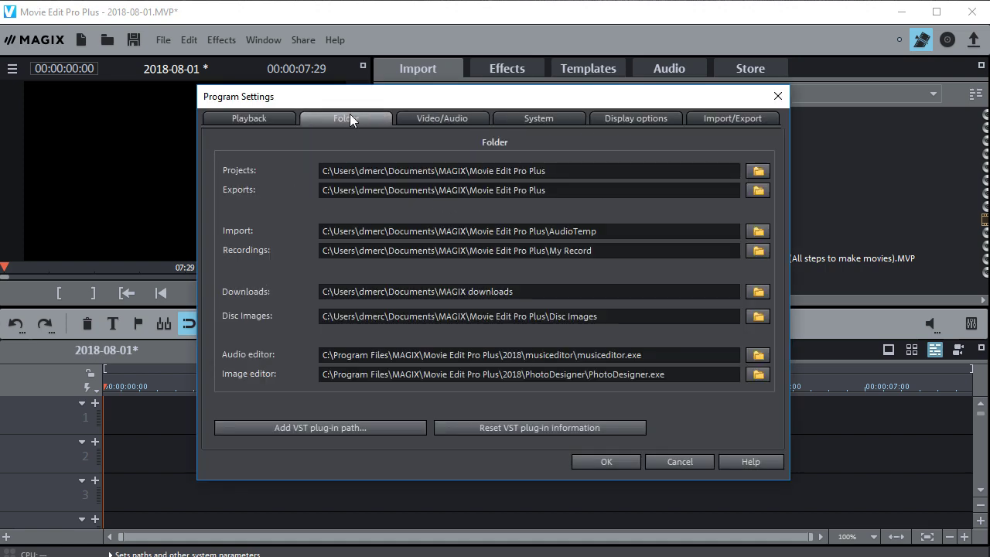
pyautogui.click(535, 116)
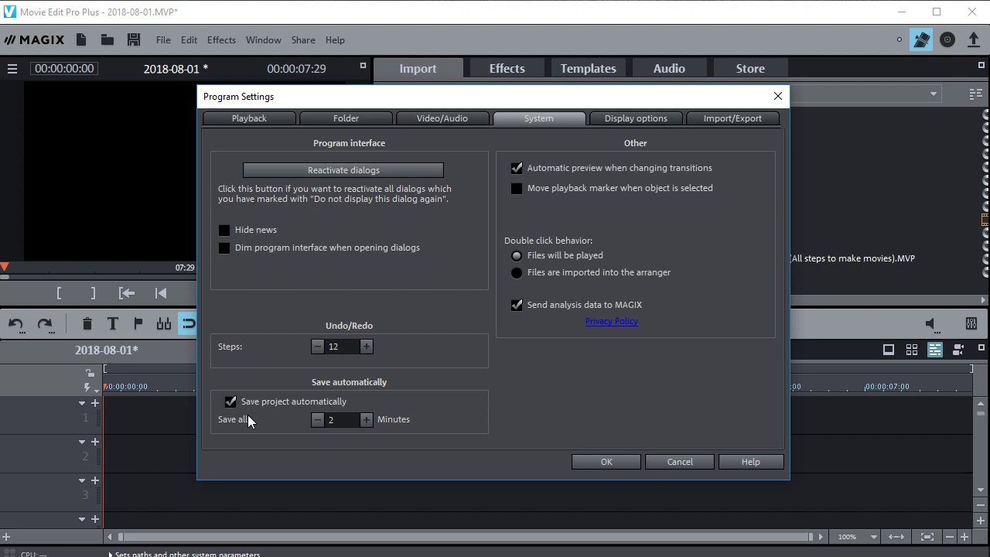
pyautogui.click(367, 419)
pyautogui.click(367, 419)
pyautogui.click(367, 419)
pyautogui.click(367, 419)
pyautogui.click(367, 419)
pyautogui.click(366, 419)
pyautogui.click(366, 419)
pyautogui.click(605, 461)
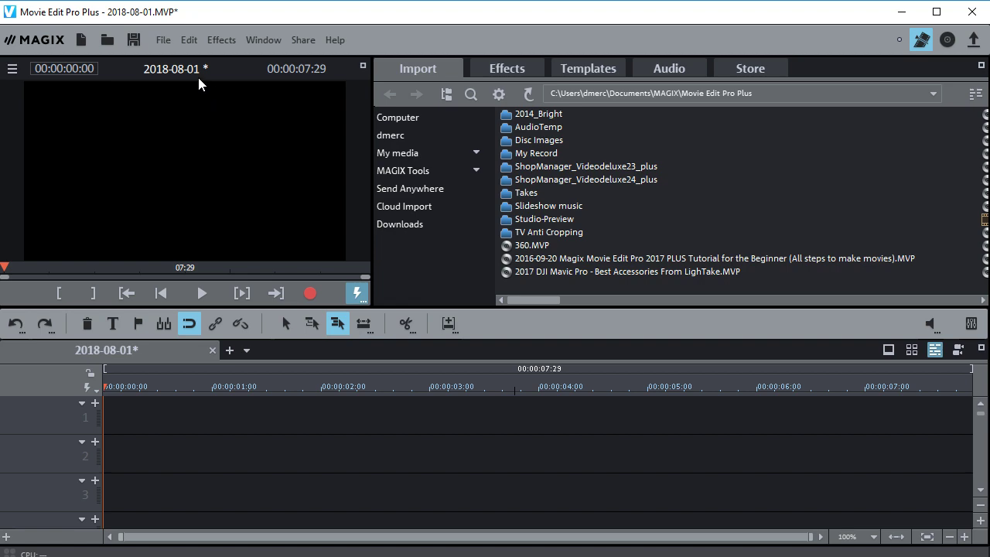
# Open the file browser with the file type filter set to All files (*.*)
pyautogui.click(163, 40)
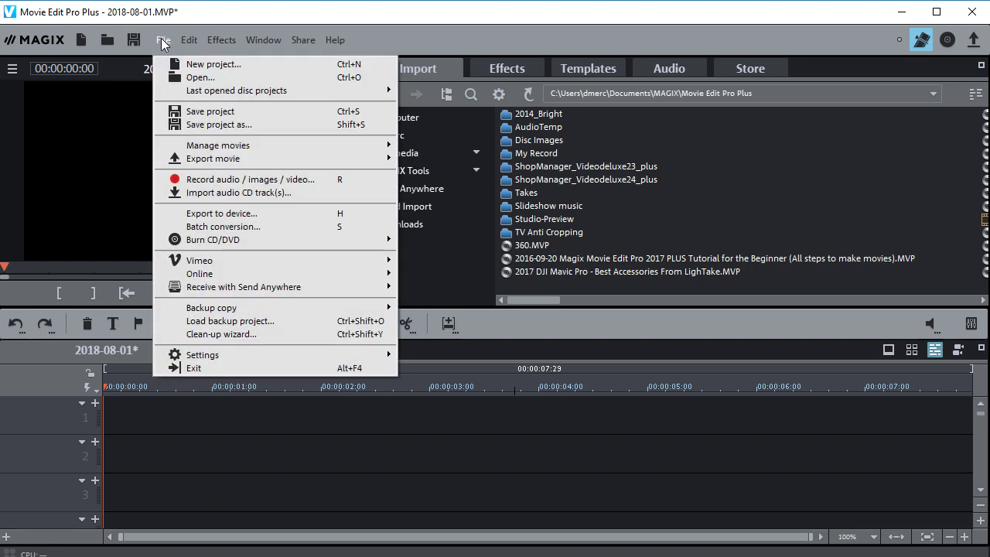
pyautogui.click(199, 78)
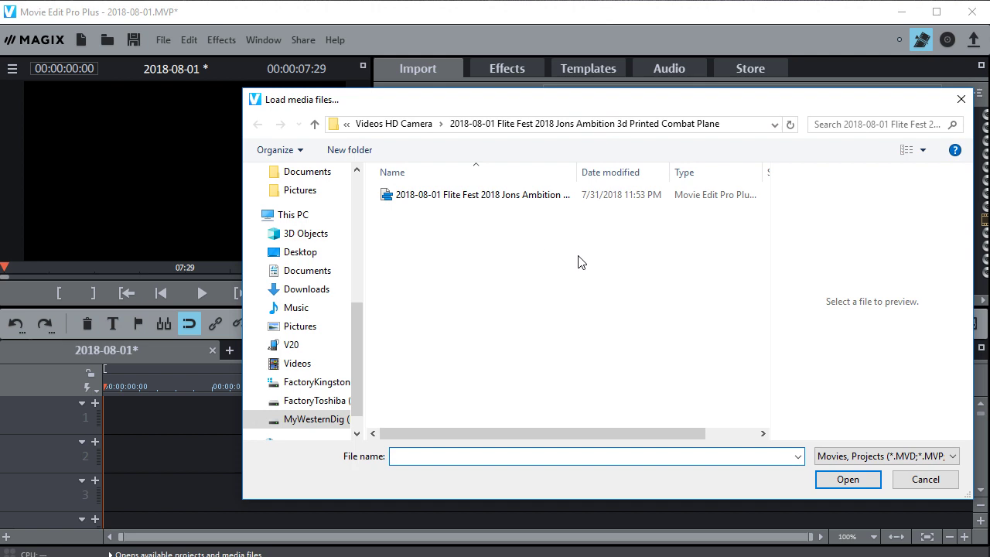
pyautogui.click(957, 457)
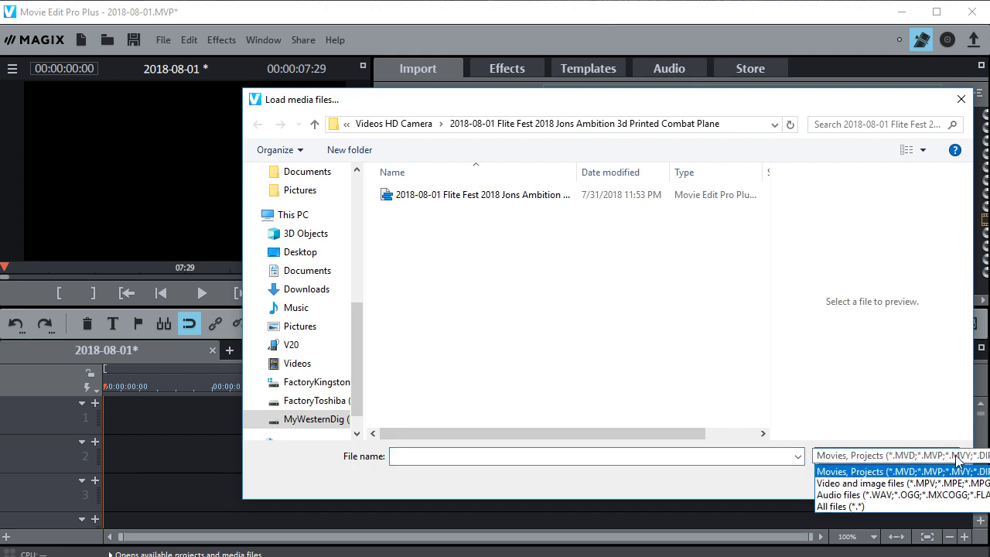
pyautogui.click(846, 506)
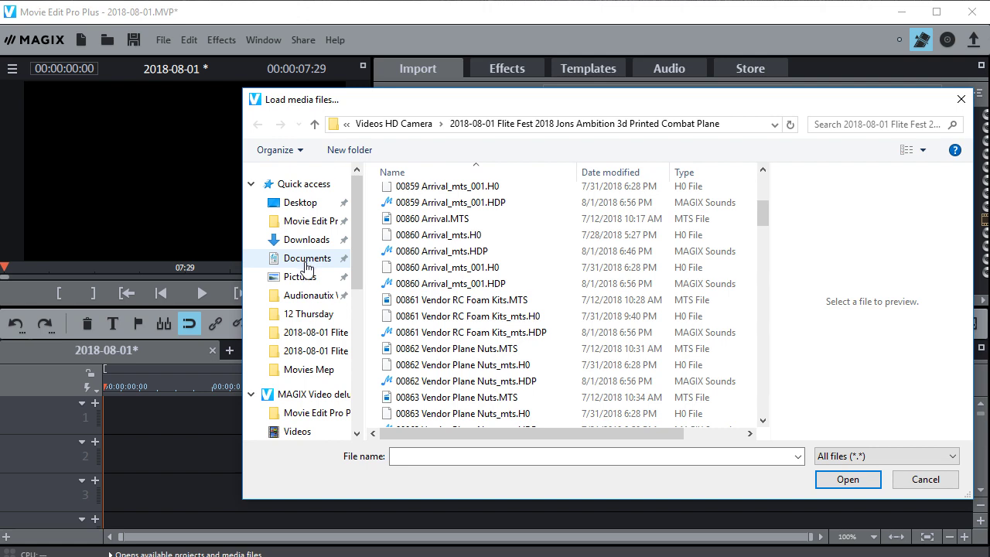
# Navigate to Documents\MAGIX Projects\Movie Edit Pro Plus
pyautogui.click(307, 265)
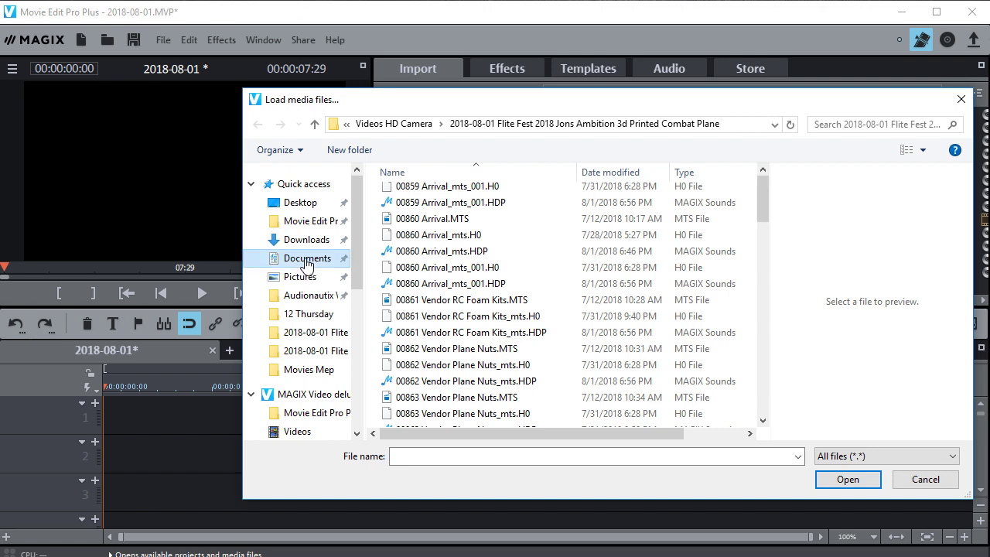
pyautogui.moveTo(762, 184); pyautogui.dragTo(759, 248)
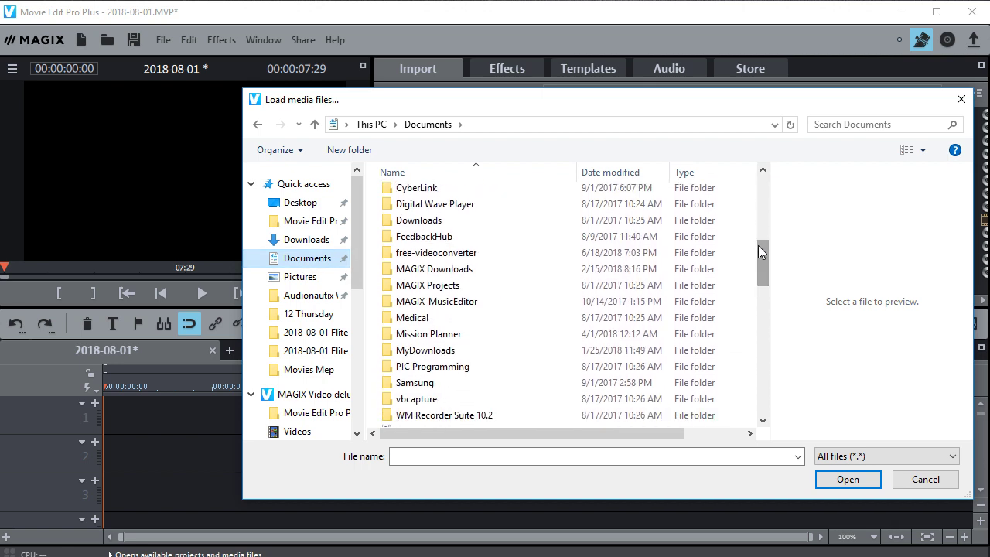
pyautogui.doubleClick(427, 288)
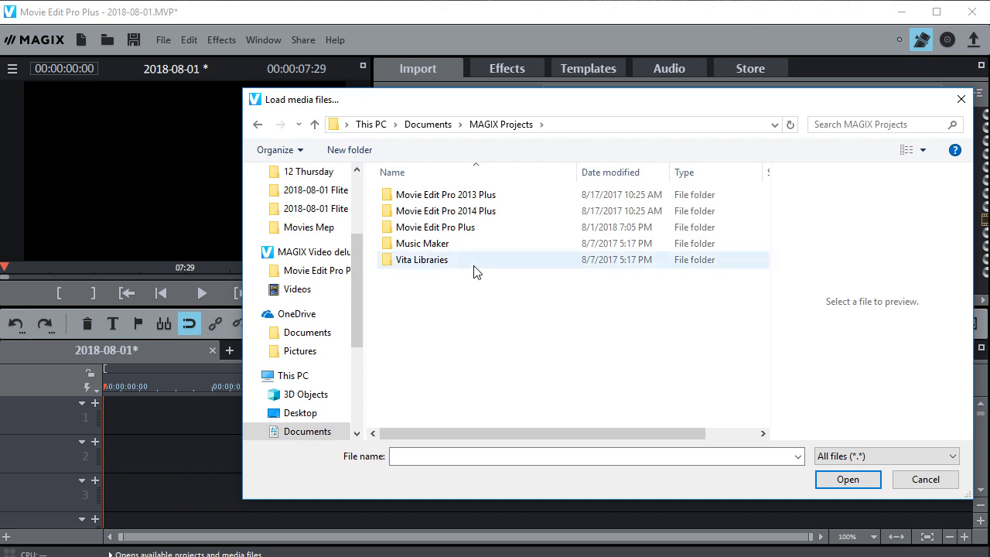
pyautogui.doubleClick(430, 228)
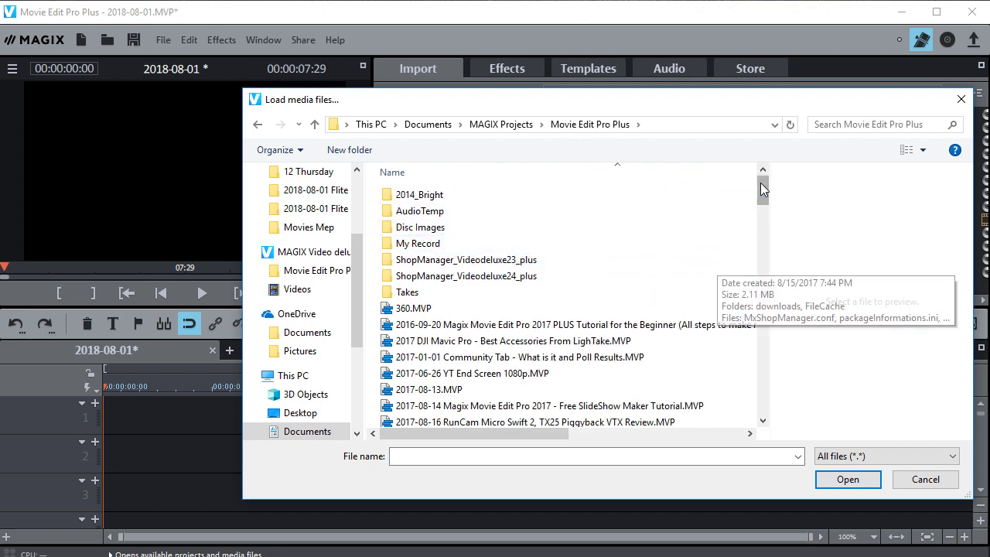
# Compare modification dates and select the newest Combat Plane _BAK4.MV_ backup file
pyautogui.moveTo(762, 189); pyautogui.dragTo(742, 408)
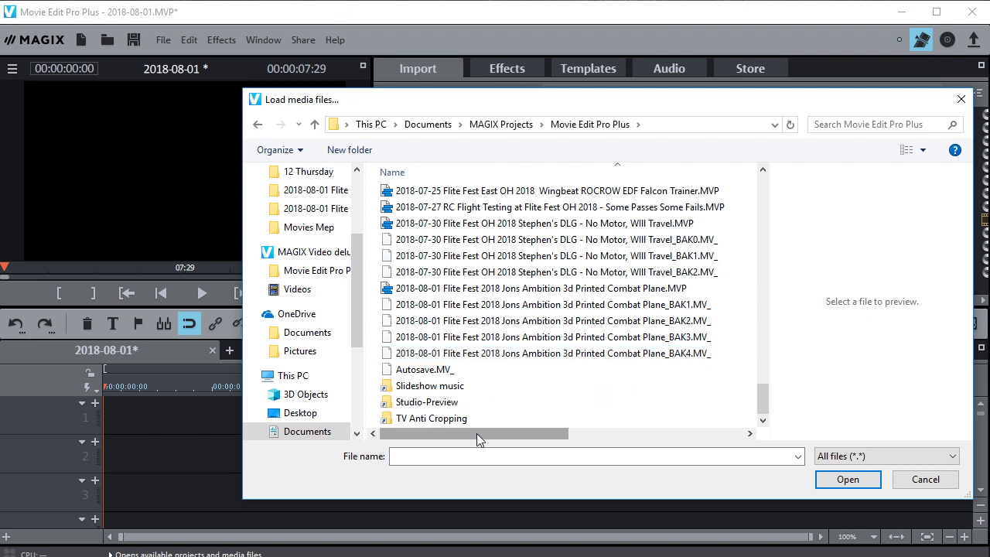
pyautogui.moveTo(476, 433); pyautogui.dragTo(603, 431)
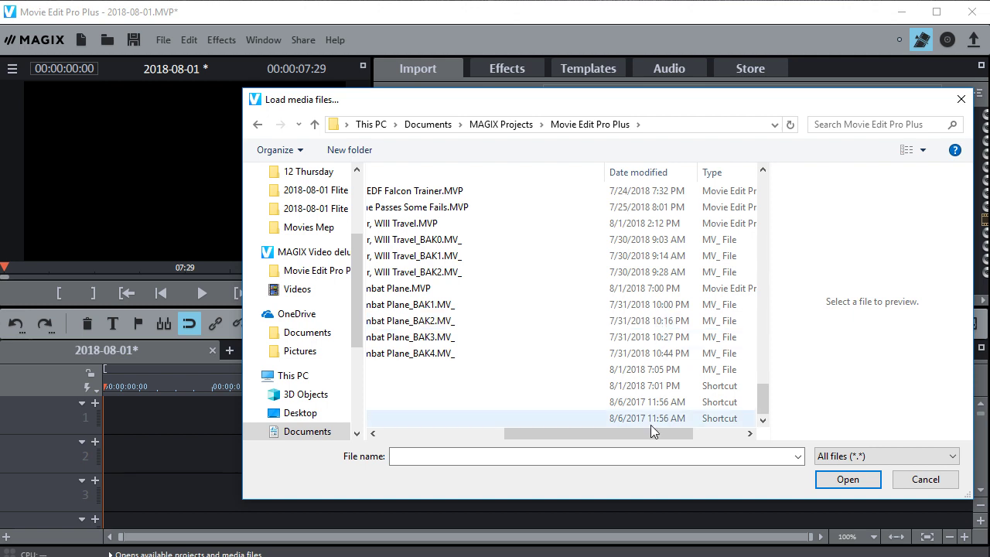
pyautogui.moveTo(650, 430); pyautogui.dragTo(526, 432)
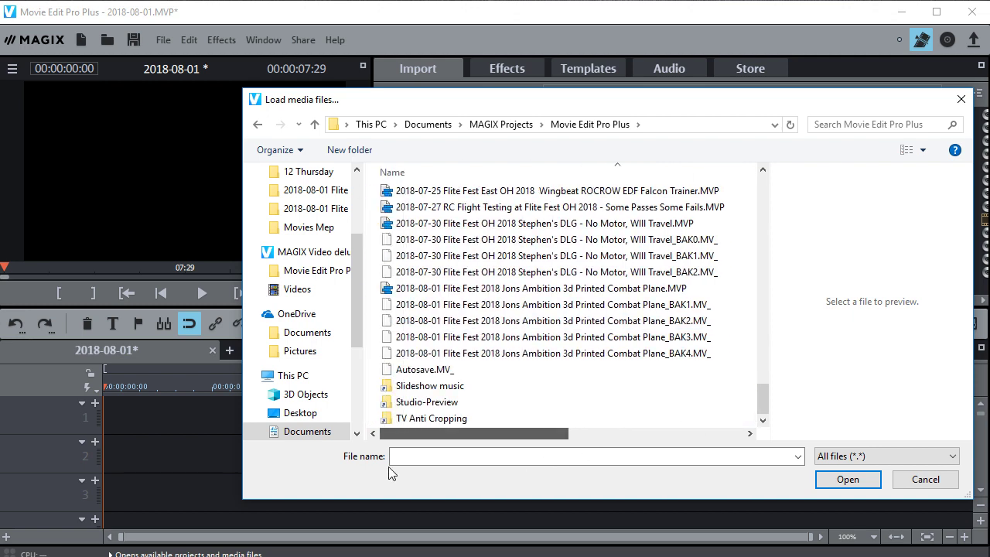
pyautogui.click(493, 356)
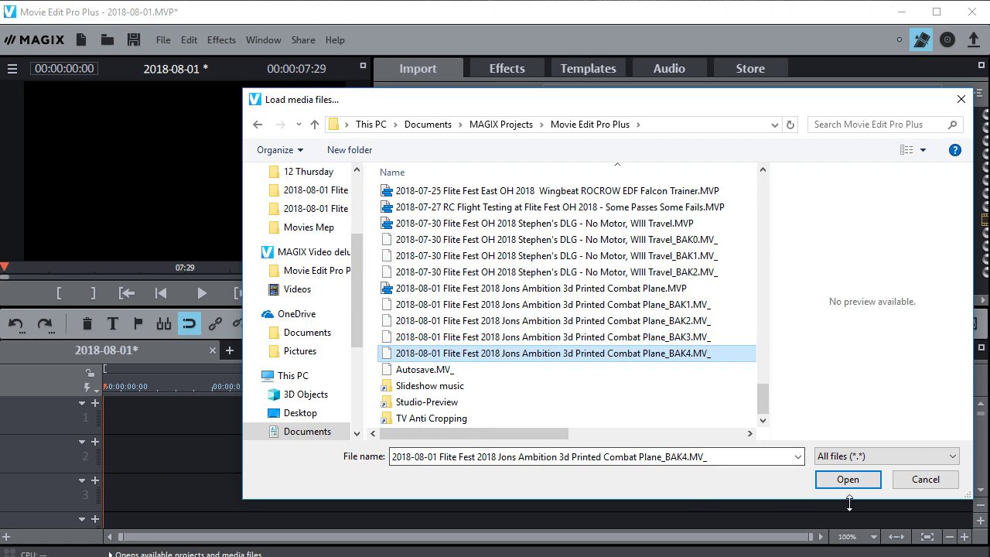
# Open the BAK4 backup, discarding the unsaved 2018-08-01 project without saving
pyautogui.click(843, 479)
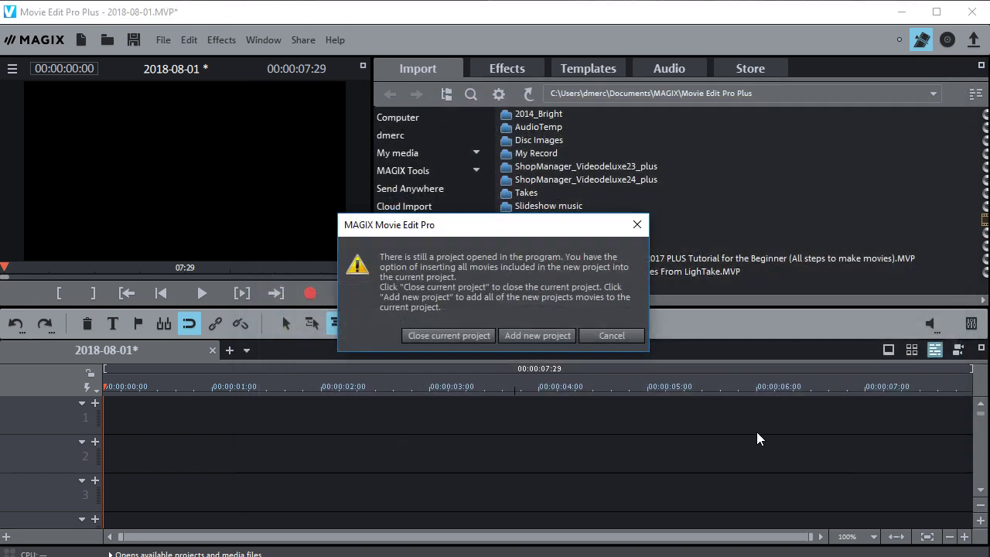
pyautogui.click(447, 335)
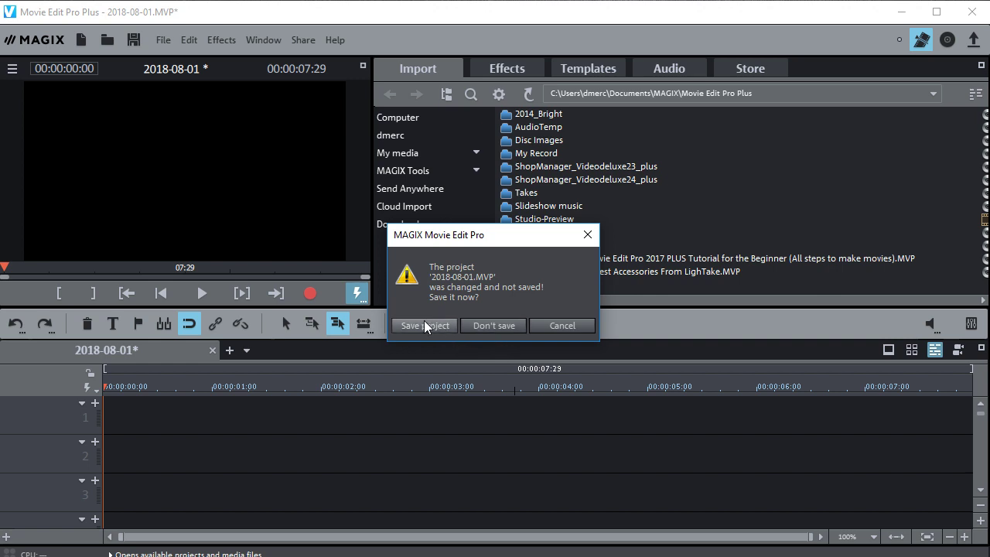
pyautogui.click(489, 325)
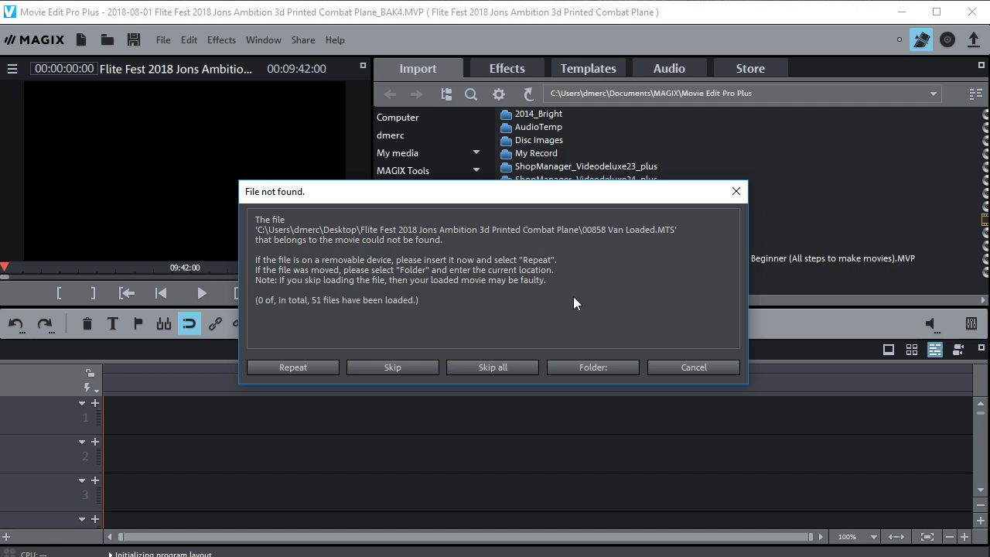
# Relink the missing media from Desktop > Videos HD Camera > 2018-08-01 Flite Fest folder
pyautogui.click(584, 363)
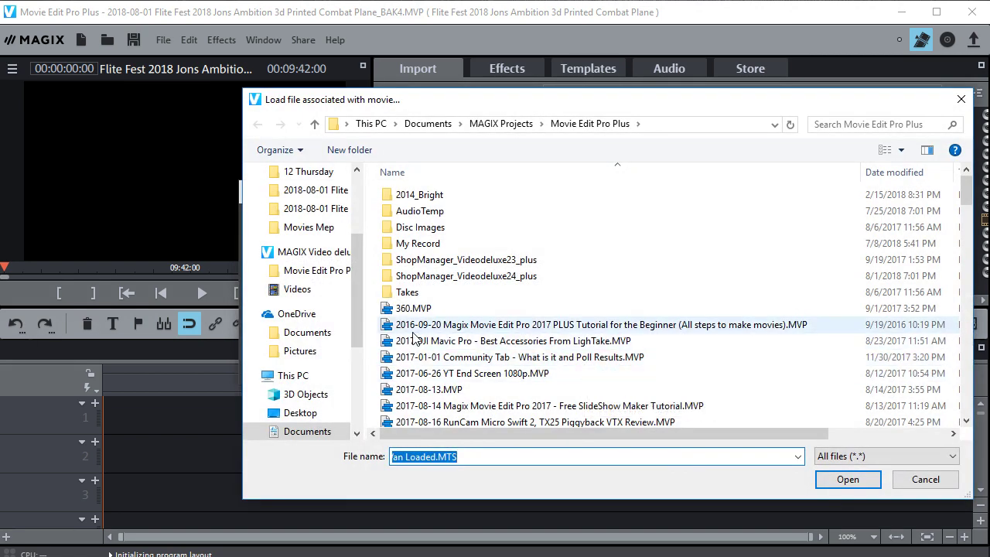
pyautogui.scroll(3, 309, 270)
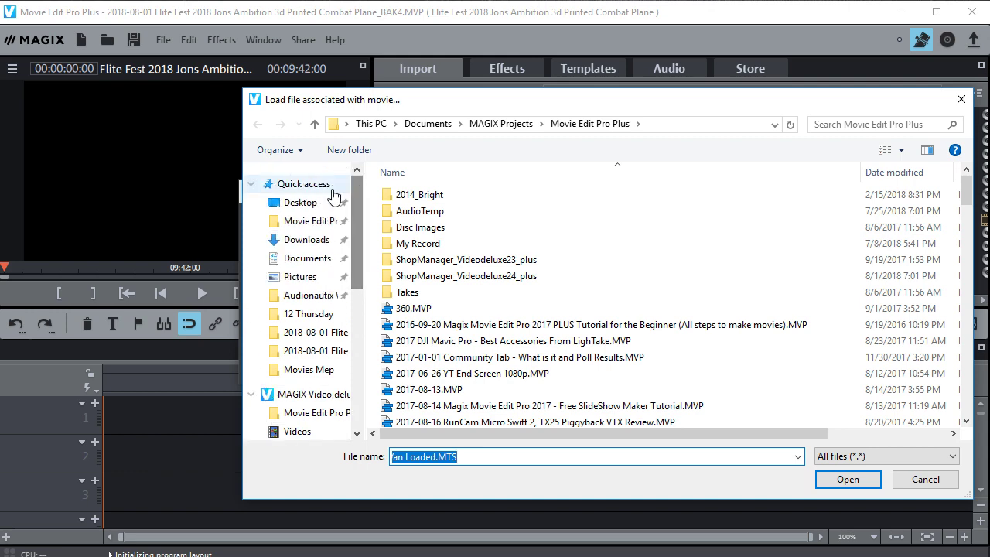
pyautogui.click(279, 203)
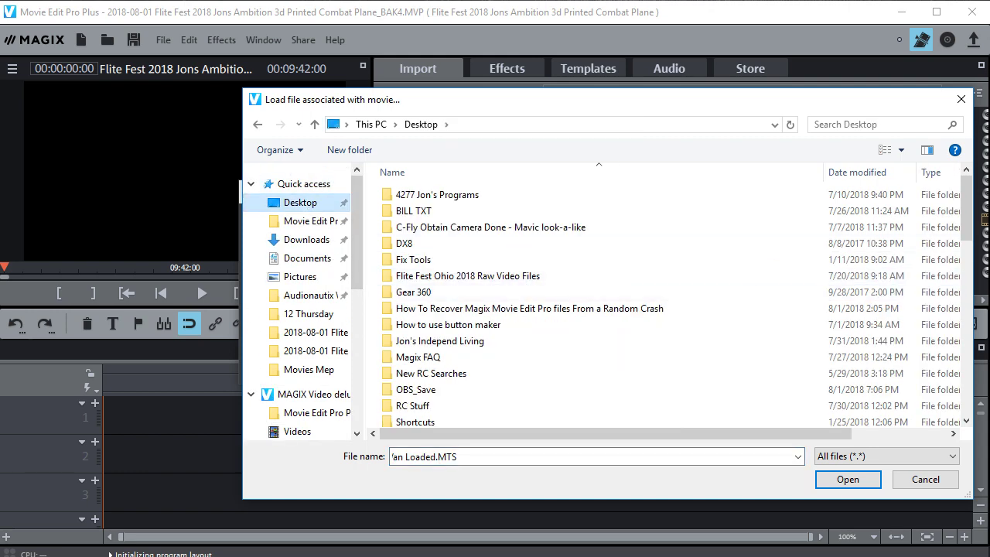
pyautogui.scroll(-13, 406, 404)
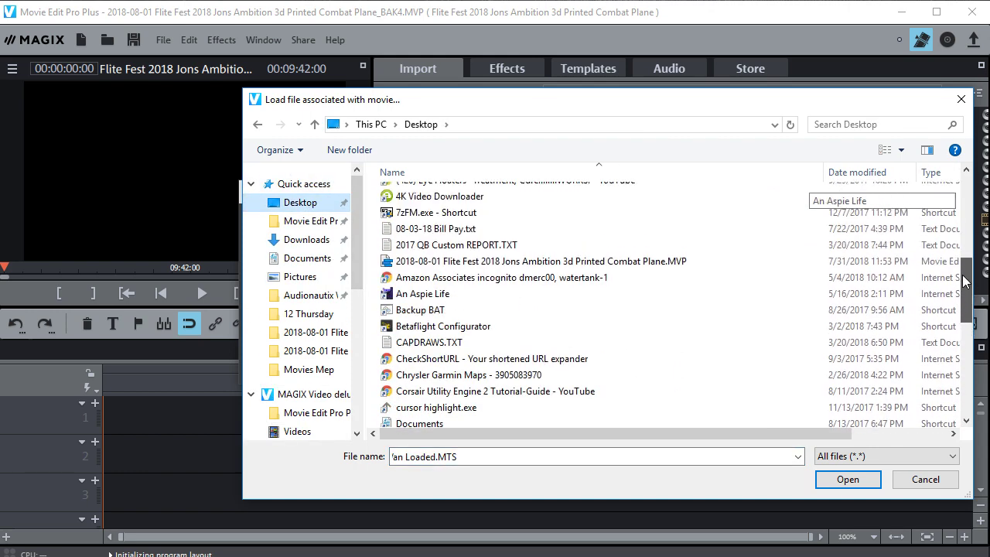
pyautogui.doubleClick(406, 402)
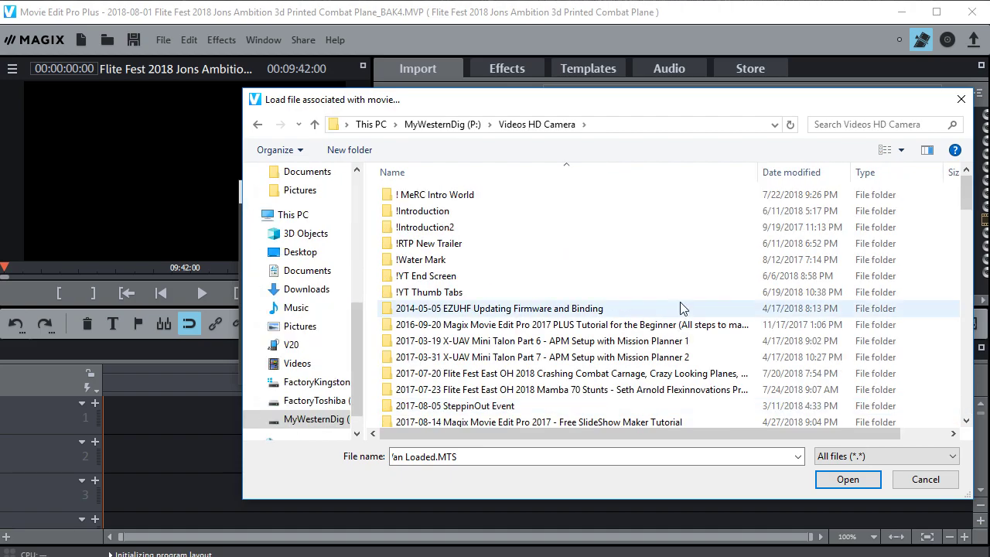
pyautogui.moveTo(960, 196); pyautogui.dragTo(956, 410)
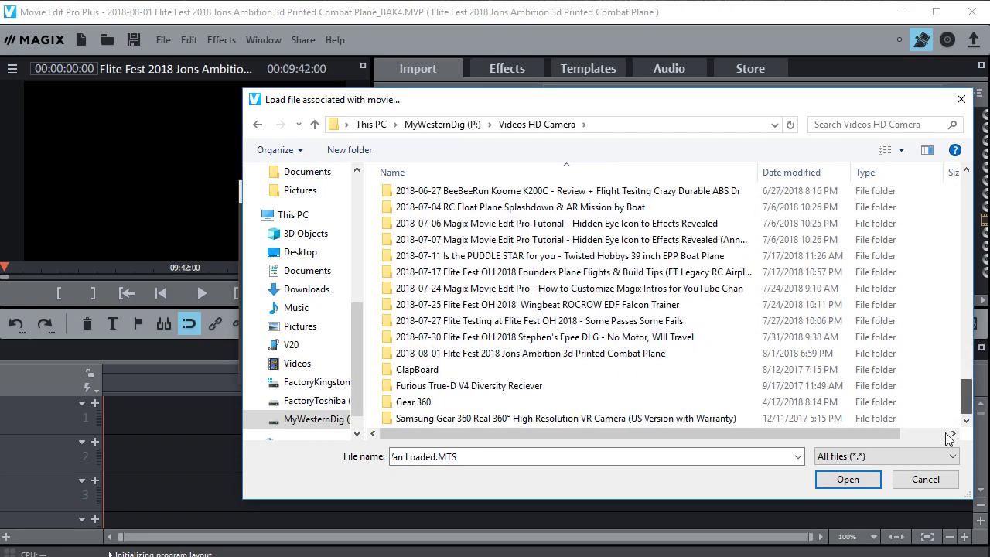
pyautogui.doubleClick(486, 354)
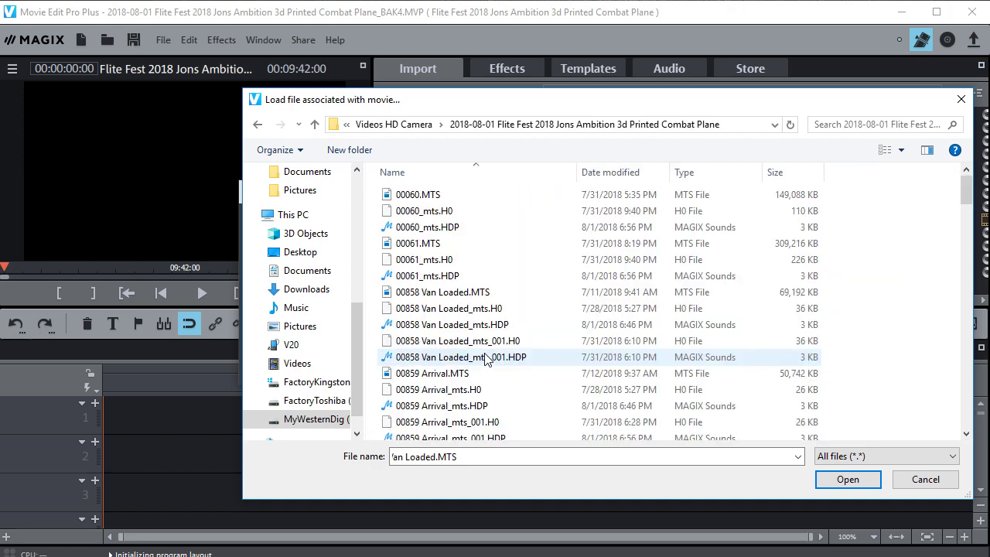
pyautogui.click(849, 479)
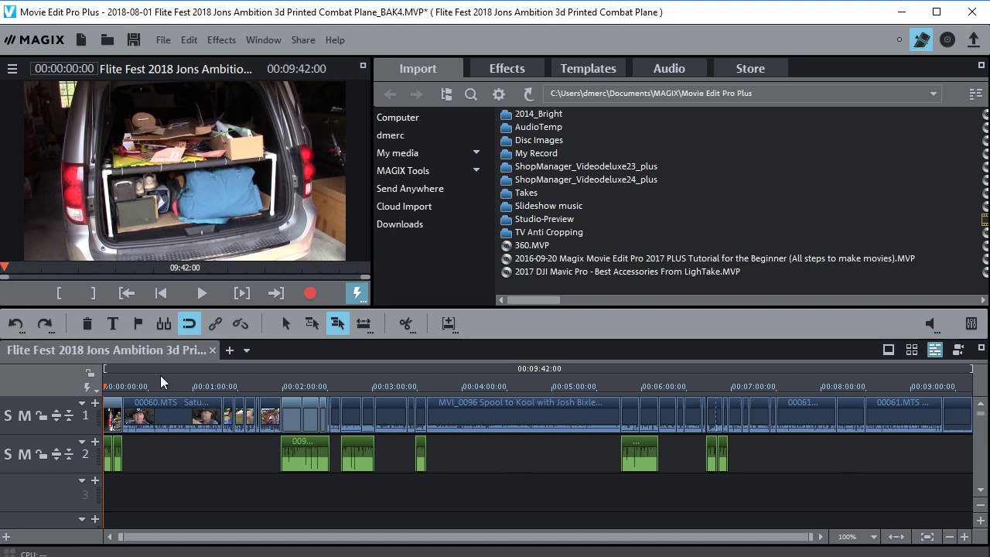
# Scrub the playhead along the timeline to preview the footage around 4:15
pyautogui.moveTo(103, 384); pyautogui.dragTo(777, 420)
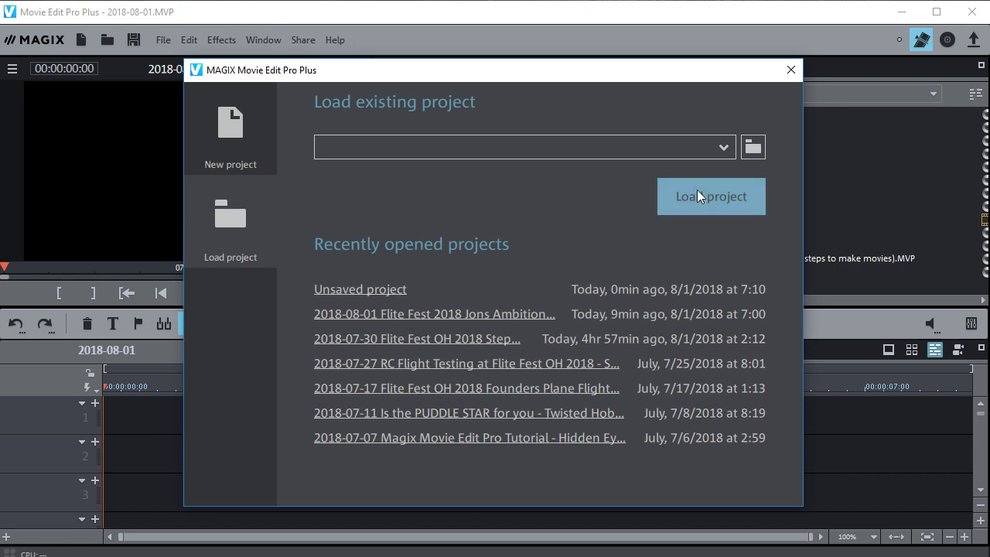
# Browse for a project file in Documents\MAGIX Projects\Movie Edit Pro Plus
pyautogui.click(752, 148)
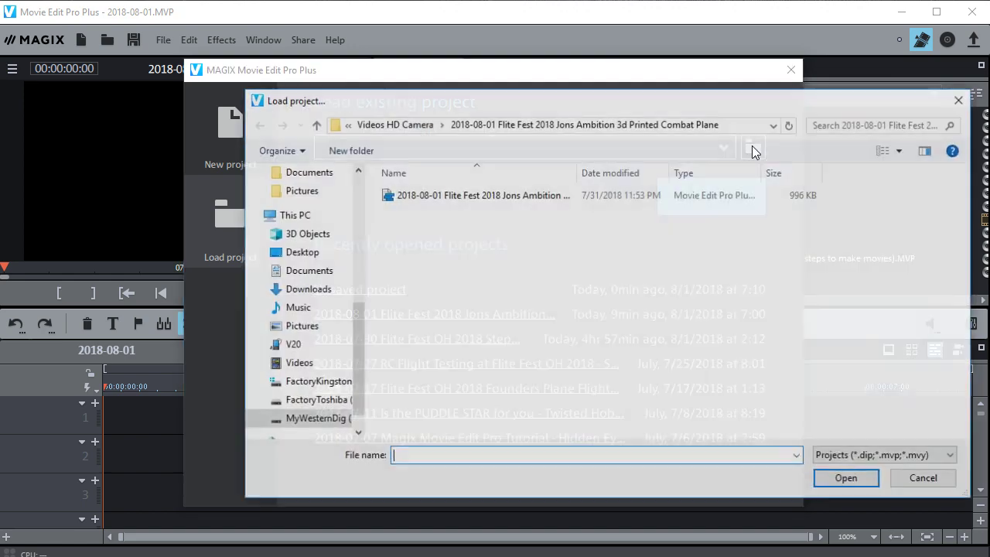
pyautogui.click(324, 253)
pyautogui.moveTo(355, 256); pyautogui.dragTo(350, 228)
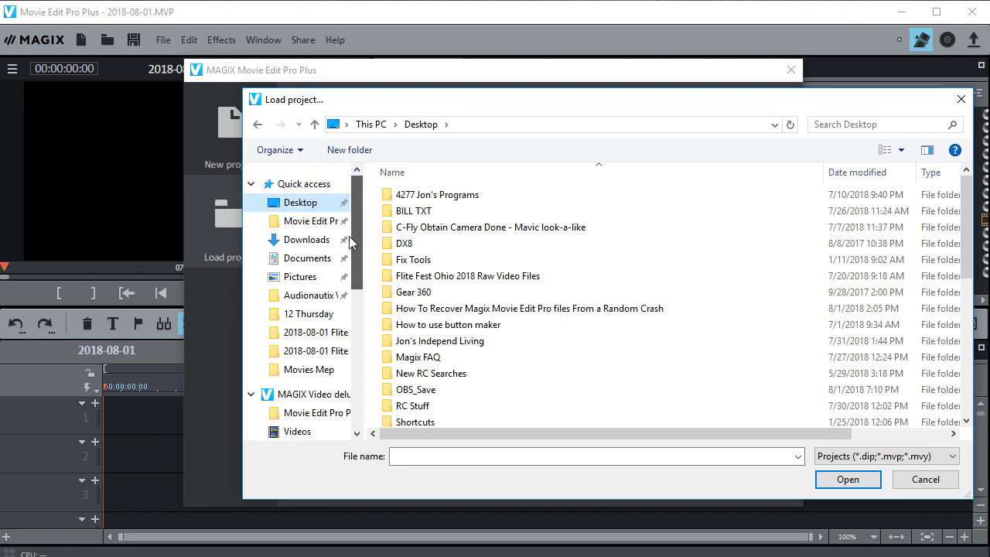
pyautogui.scroll(-5, 349, 236)
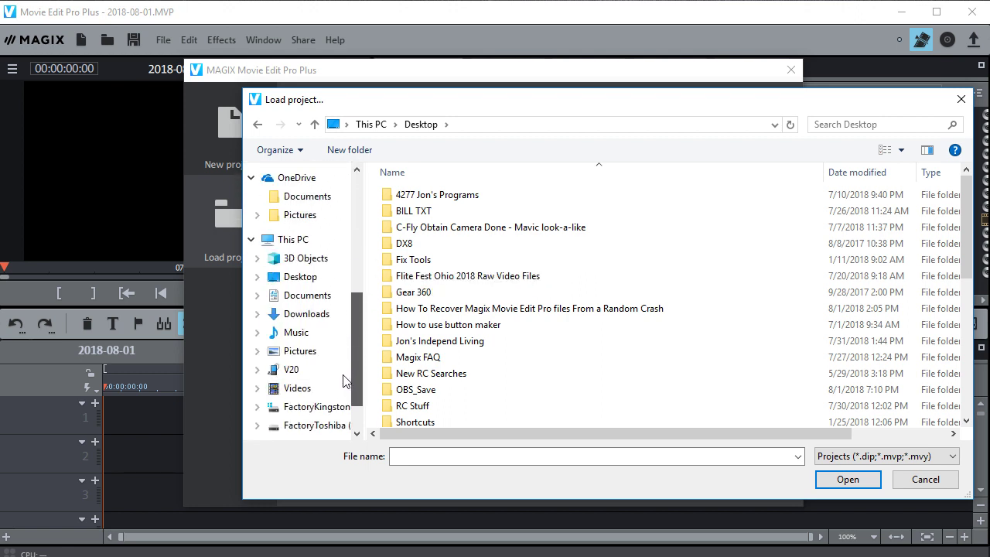
pyautogui.click(302, 298)
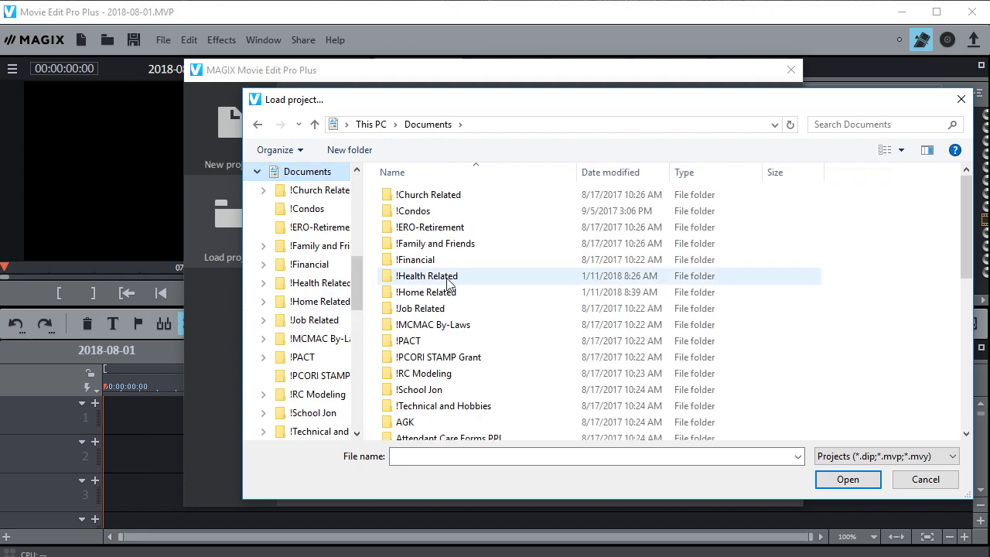
pyautogui.scroll(-7, 487, 325)
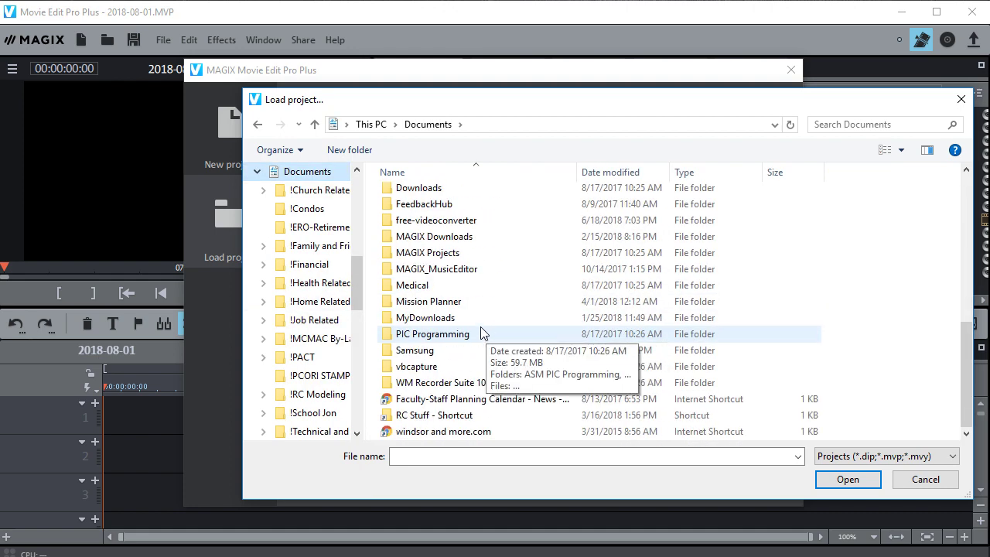
pyautogui.doubleClick(431, 252)
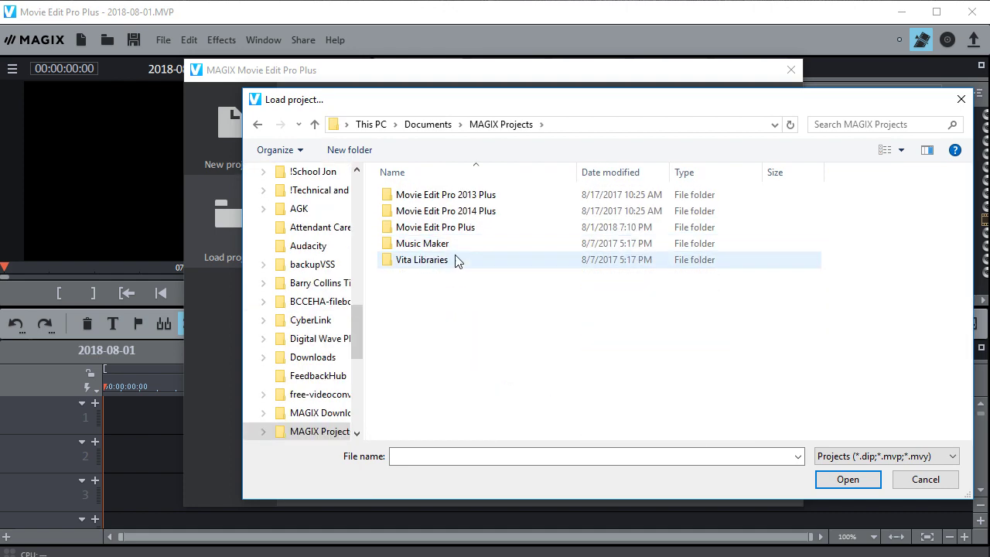
pyautogui.doubleClick(420, 228)
pyautogui.scroll(-15, 513, 301)
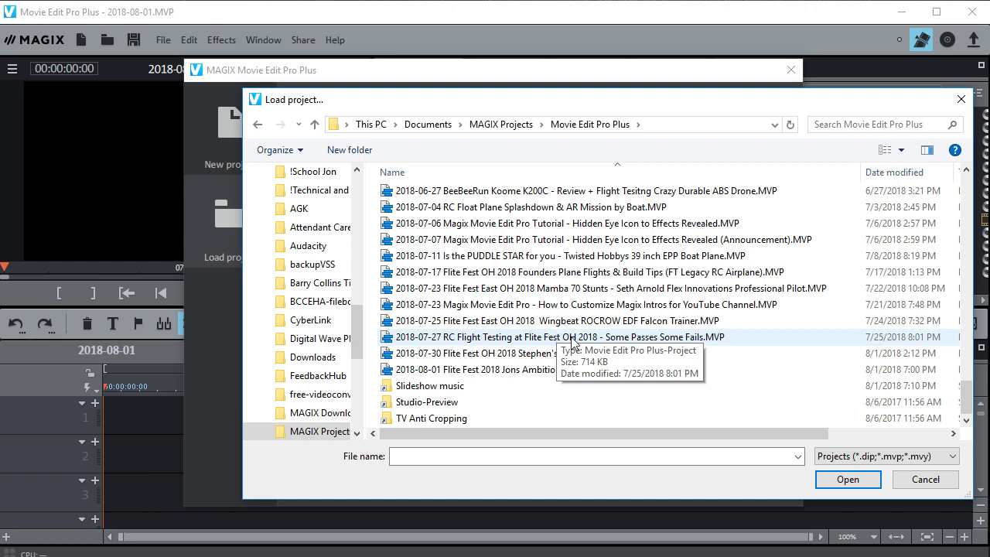
# Show all file types and choose the newest BAK4.MV_ backup as the project to load
pyautogui.click(951, 456)
pyautogui.click(860, 484)
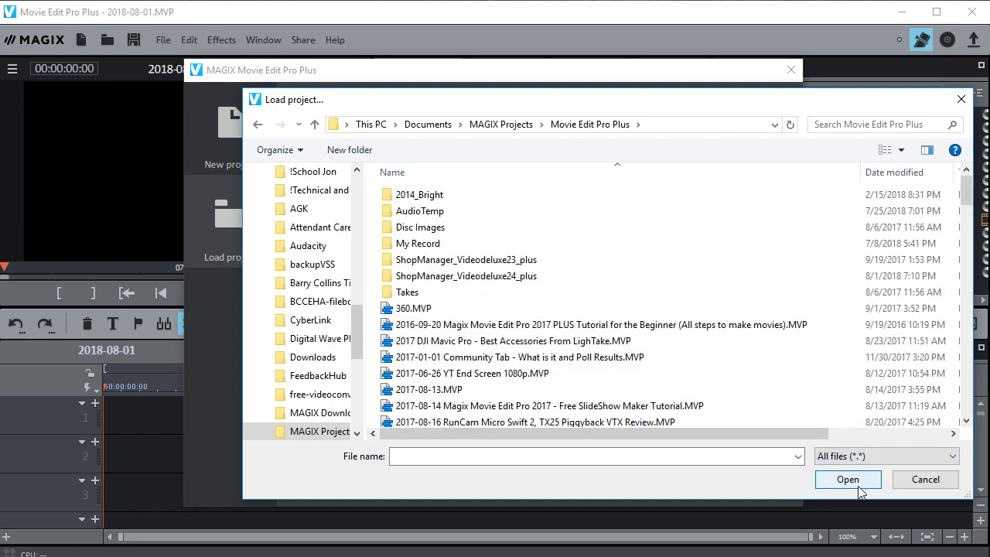
pyautogui.moveTo(967, 191); pyautogui.dragTo(946, 433)
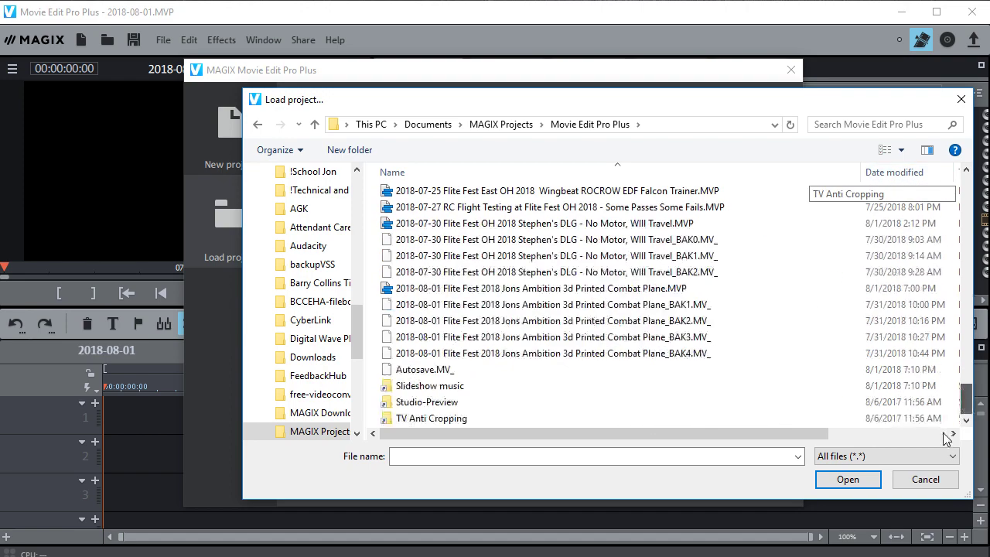
pyautogui.click(642, 354)
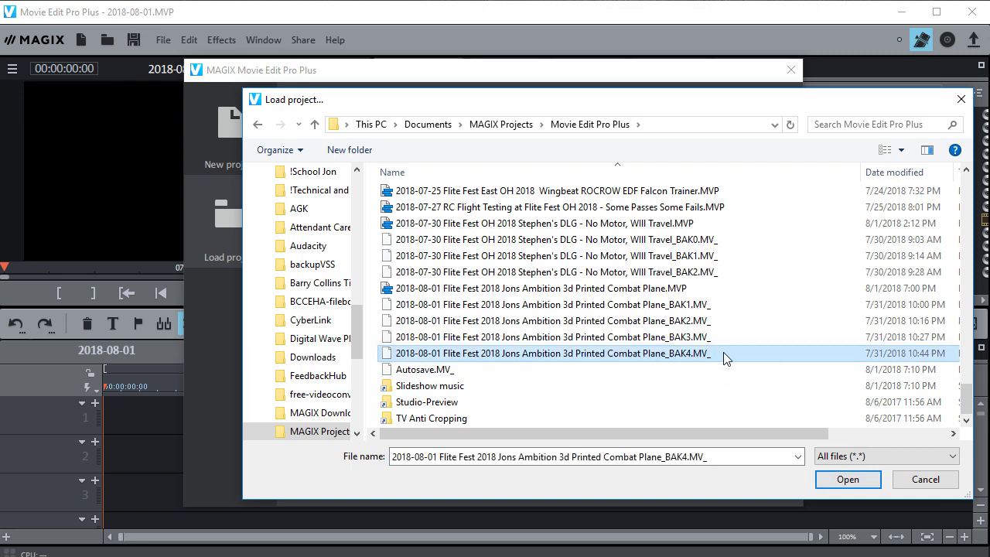
pyautogui.click(843, 475)
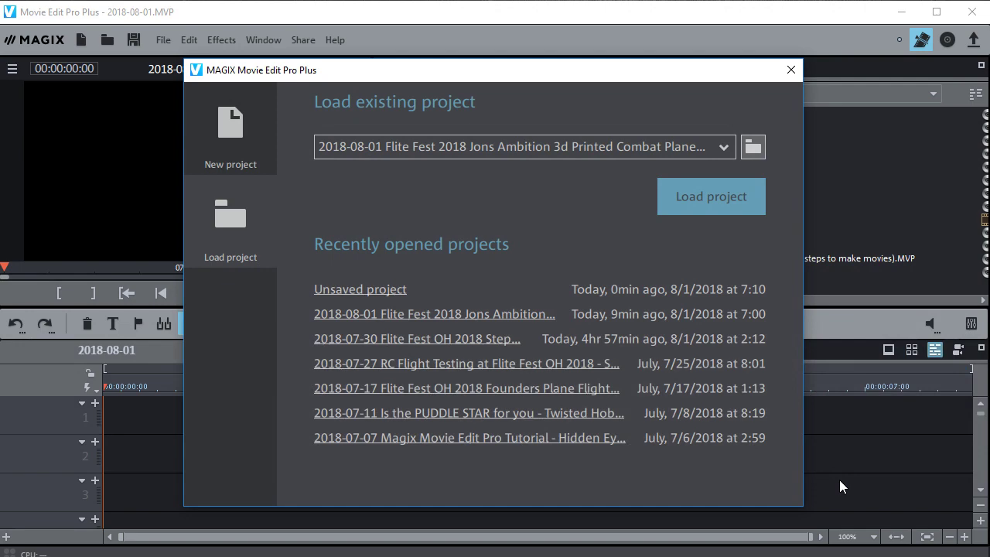
# Load the BAK4 backup and relink the Van Loaded clip from Videos HD Camera\2018-08-01 Flite Fest
pyautogui.click(713, 195)
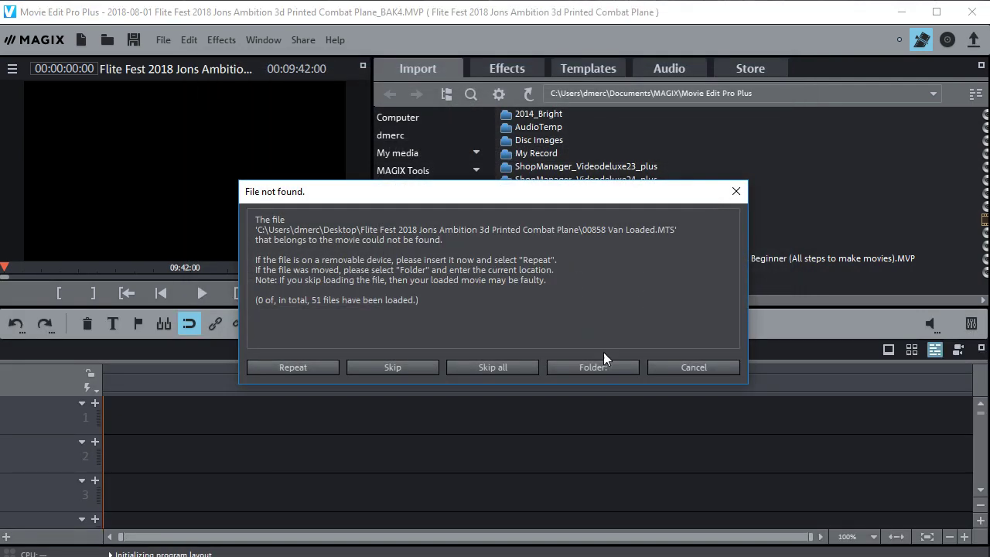
pyautogui.click(595, 367)
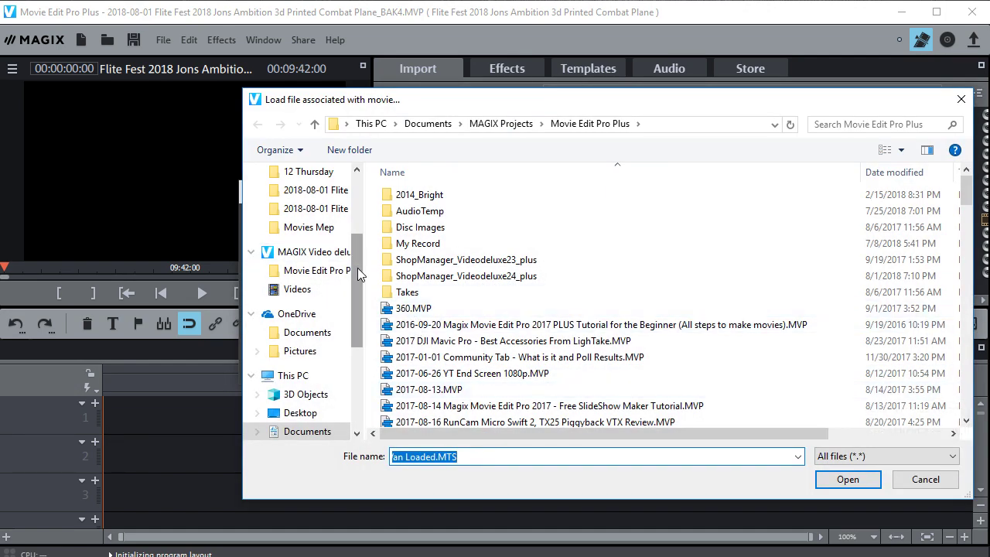
pyautogui.scroll(3, 364, 193)
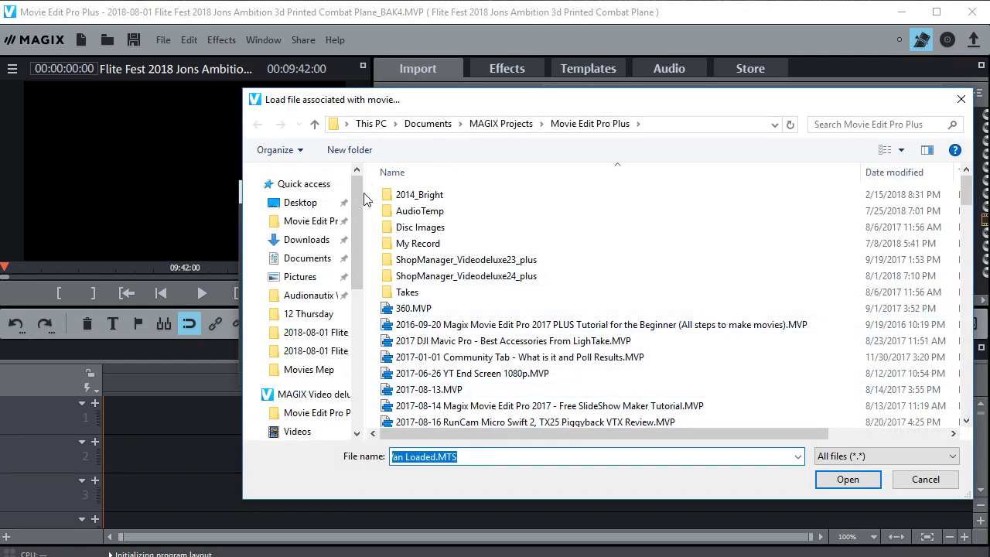
pyautogui.moveTo(366, 199)
pyautogui.mouseDown()
pyautogui.moveTo(365, 324)
pyautogui.moveTo(369, 185)
pyautogui.mouseUp()
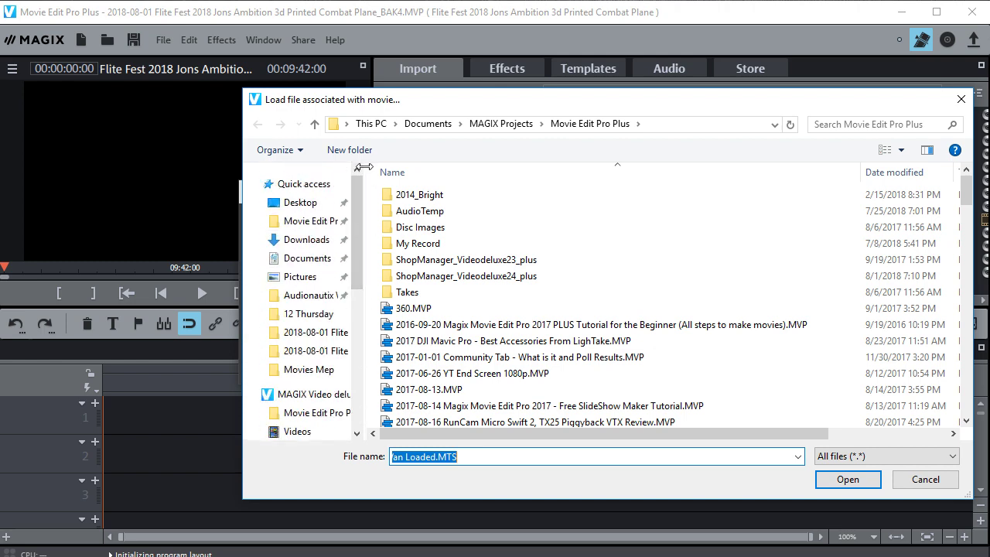
pyautogui.click(304, 205)
pyautogui.moveTo(967, 197); pyautogui.dragTo(950, 429)
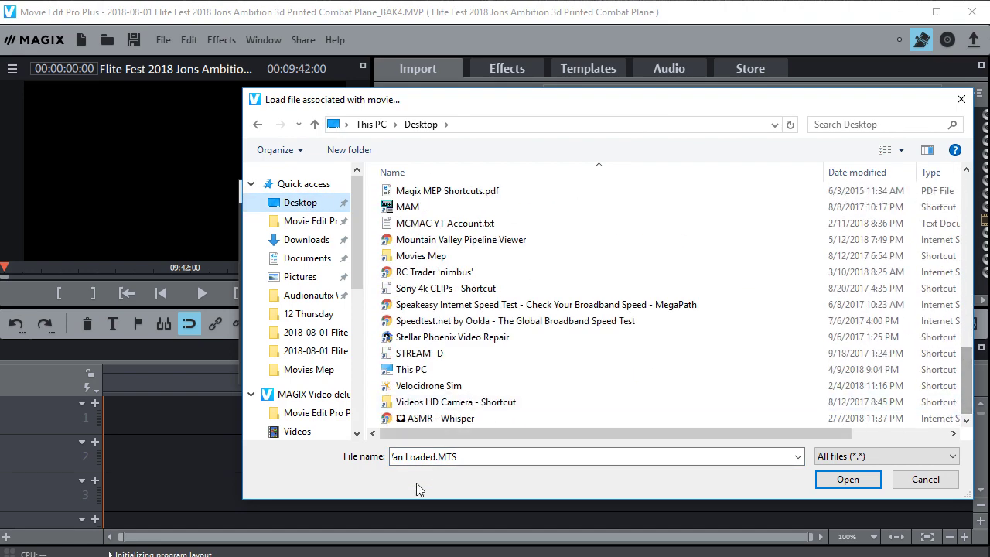
pyautogui.doubleClick(400, 404)
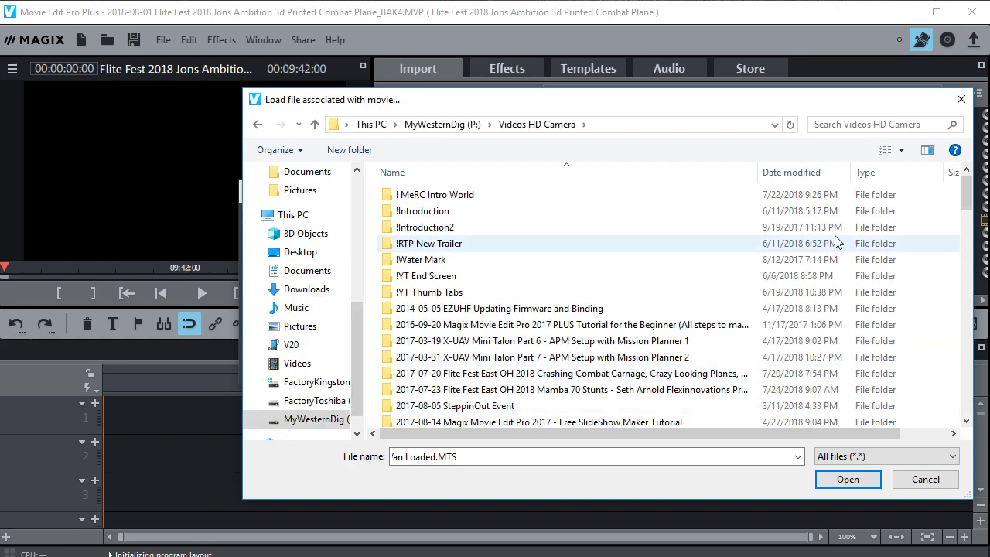
pyautogui.moveTo(968, 199); pyautogui.dragTo(951, 428)
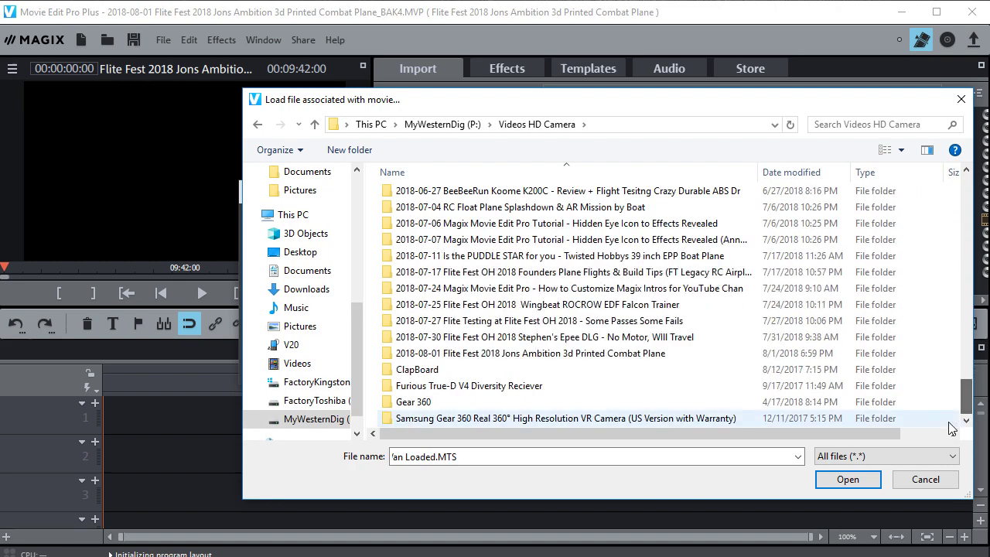
pyautogui.doubleClick(516, 354)
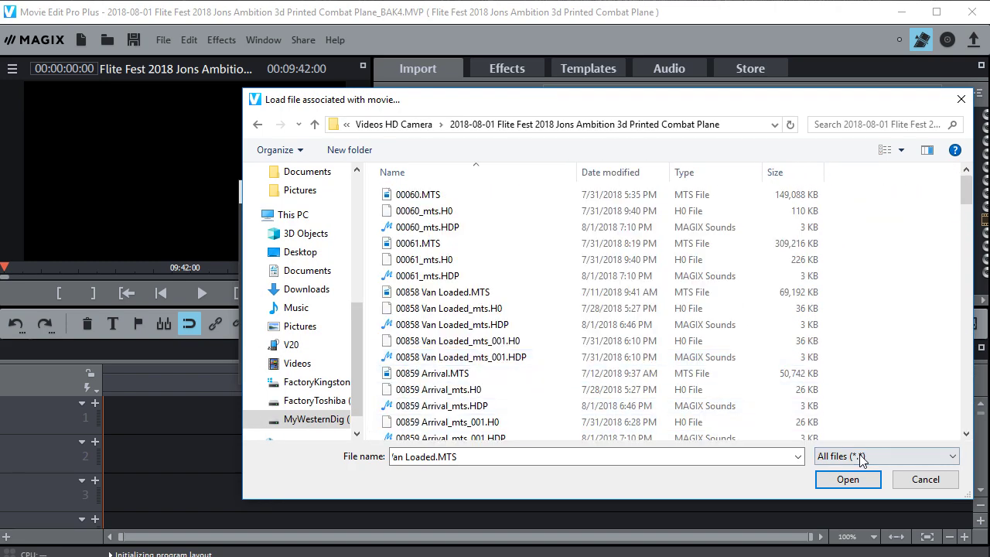
pyautogui.click(848, 479)
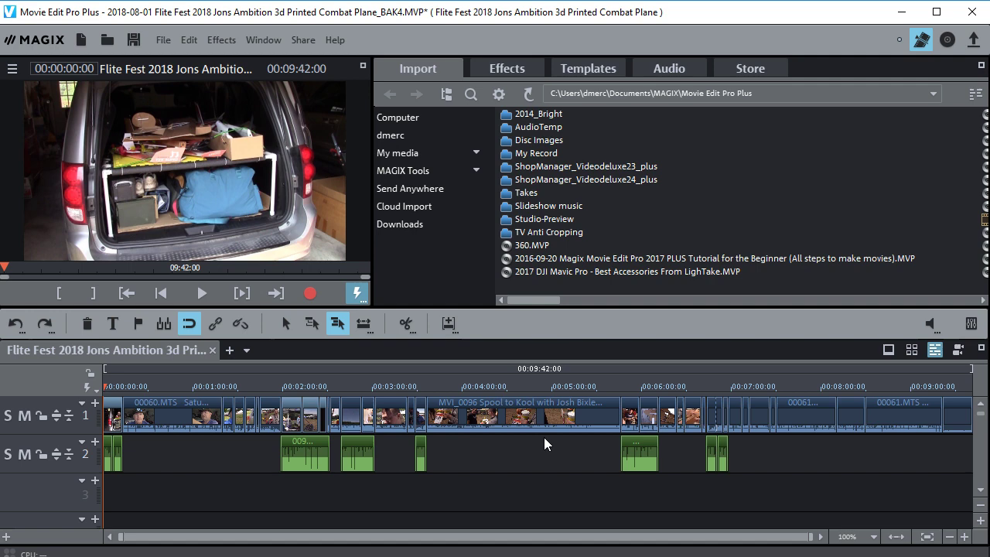
# Save the project under the original Combat Plane .MVP name without _BAK4, overwriting it
pyautogui.click(163, 42)
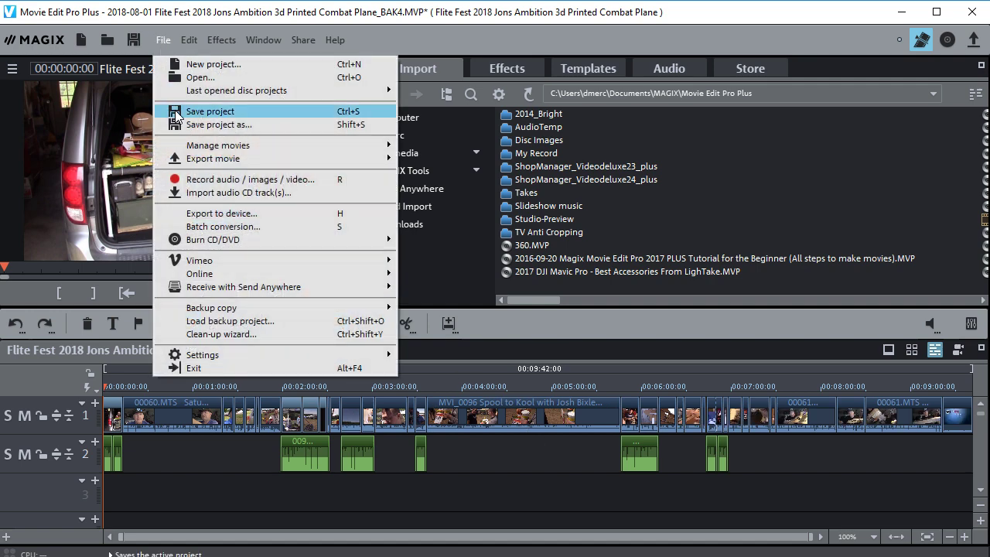
pyautogui.click(207, 125)
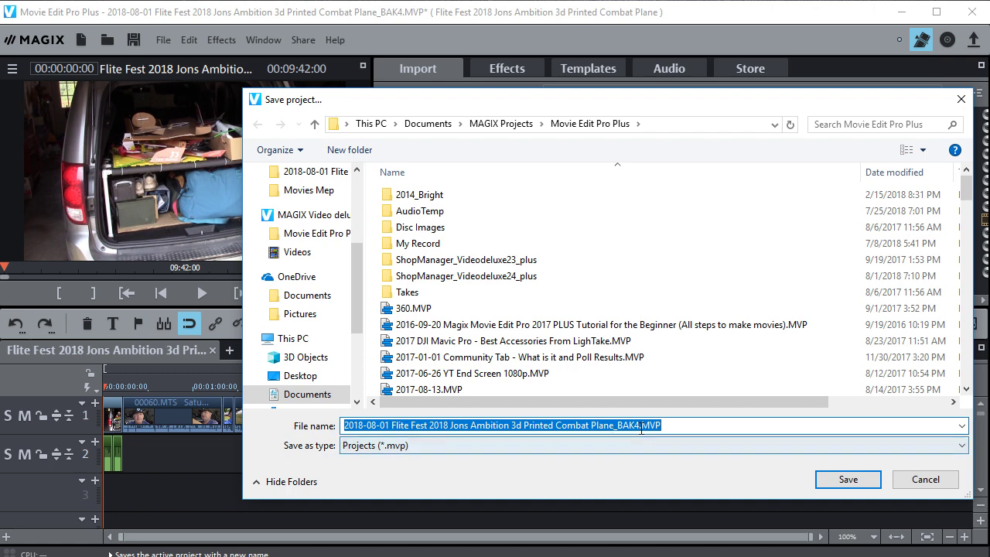
pyautogui.click(637, 424)
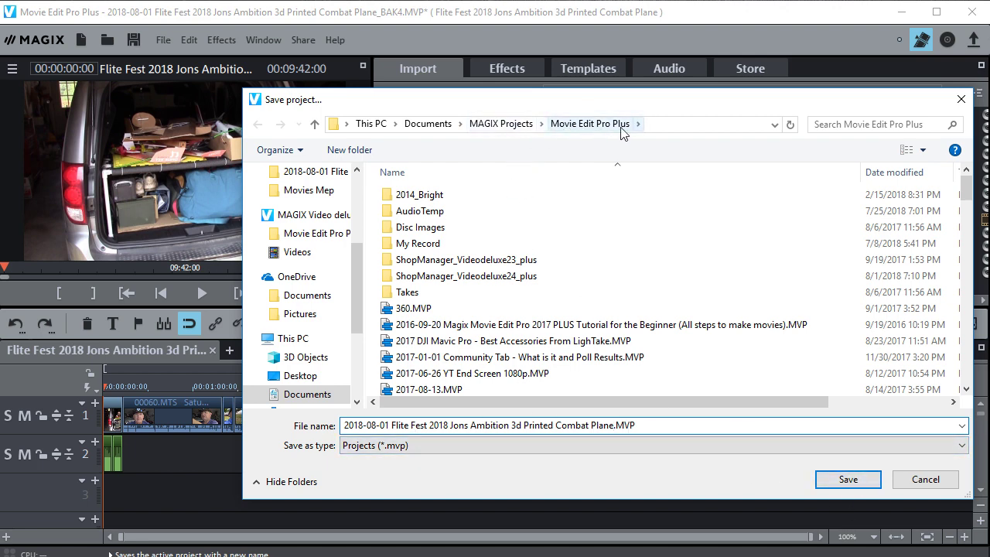
pyautogui.click(845, 479)
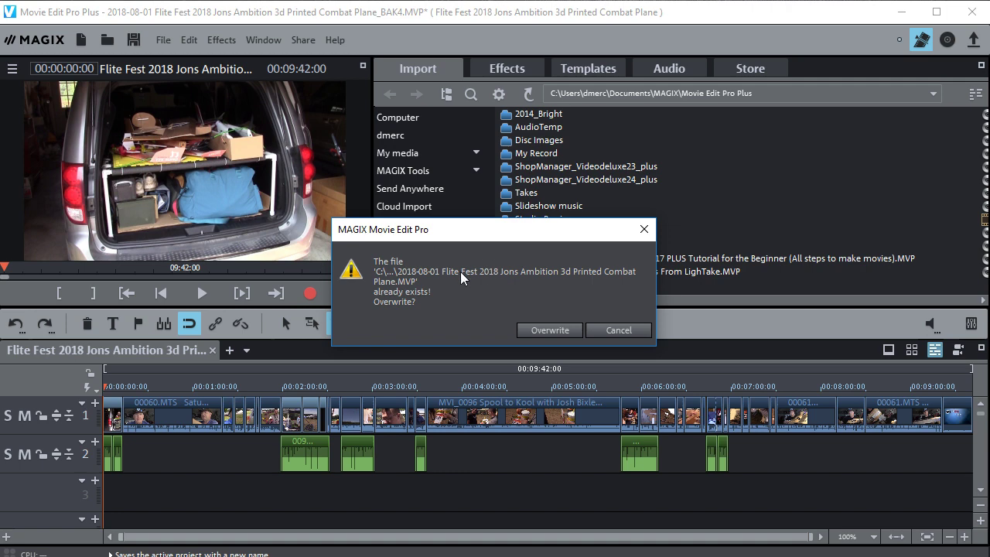
pyautogui.click(551, 328)
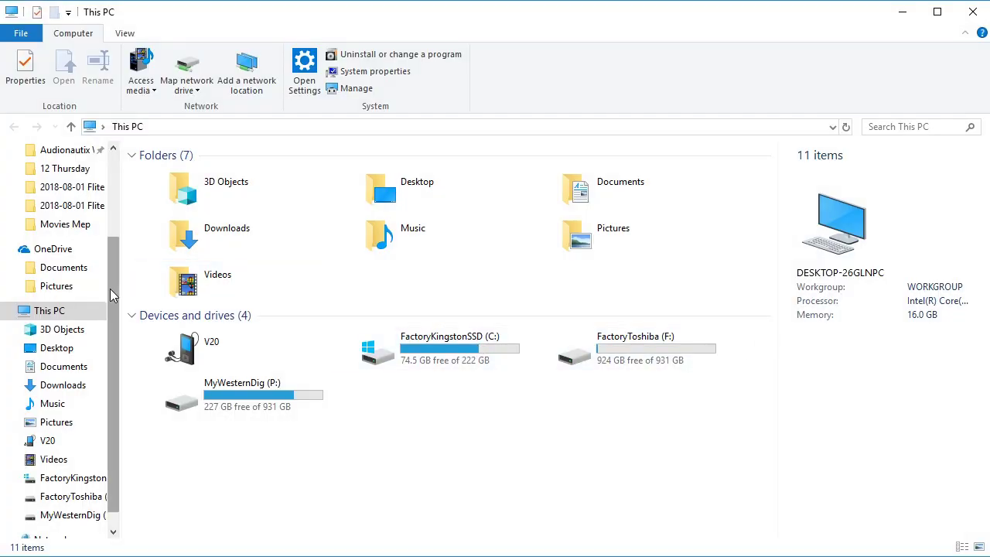
# Go to Documents > MAGIX Projects > Movie Edit Pro Plus and scroll to the Combat Plane backups
pyautogui.moveTo(110, 282); pyautogui.dragTo(112, 191)
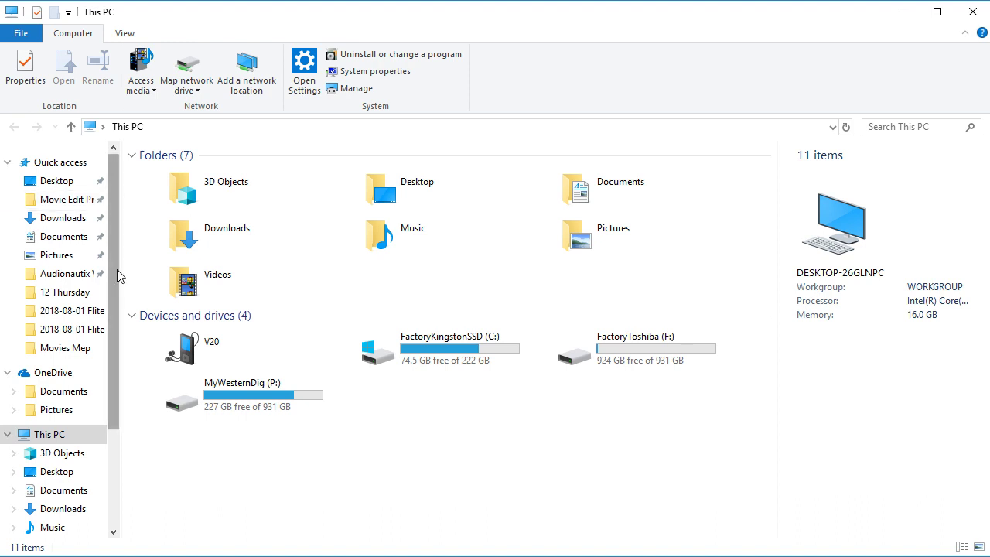
pyautogui.click(66, 242)
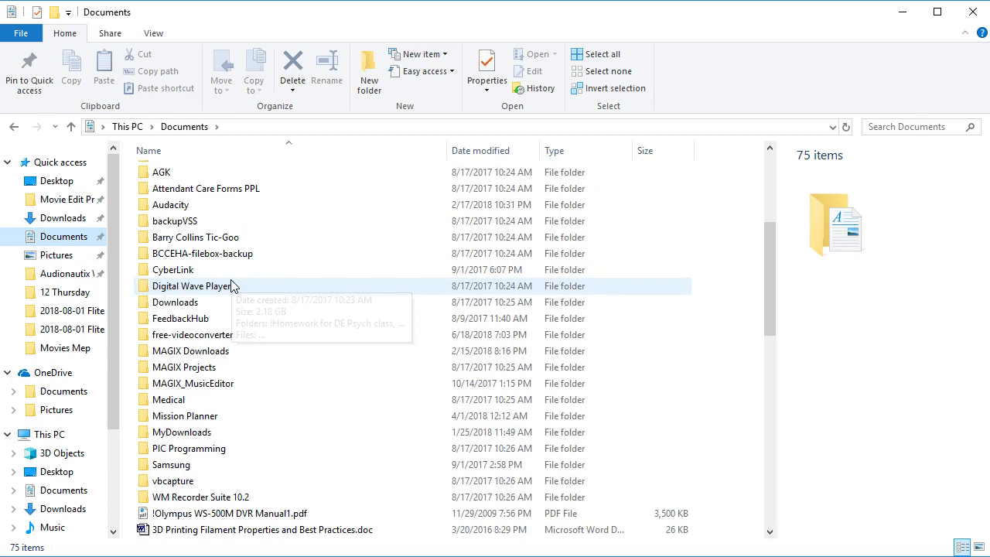
pyautogui.scroll(-2, 232, 286)
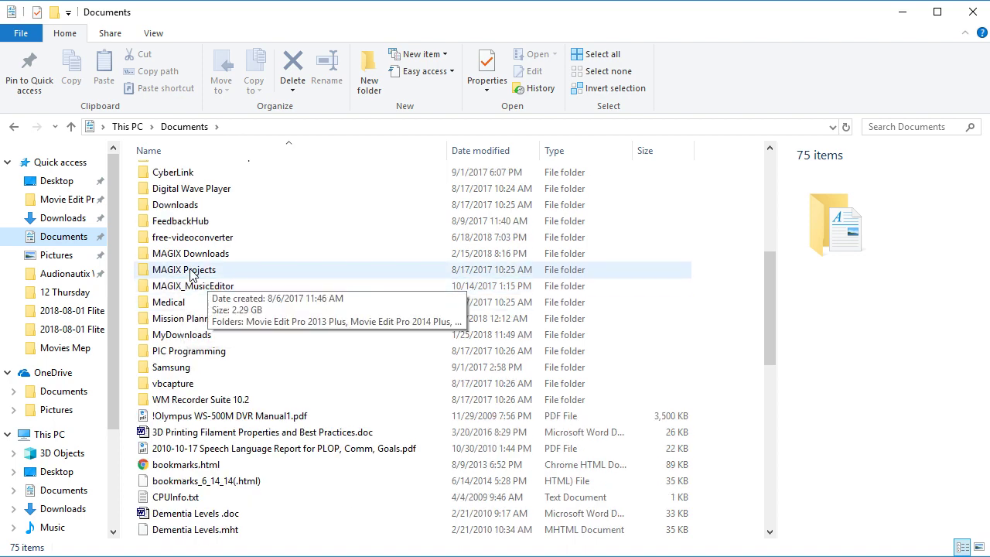
pyautogui.doubleClick(192, 270)
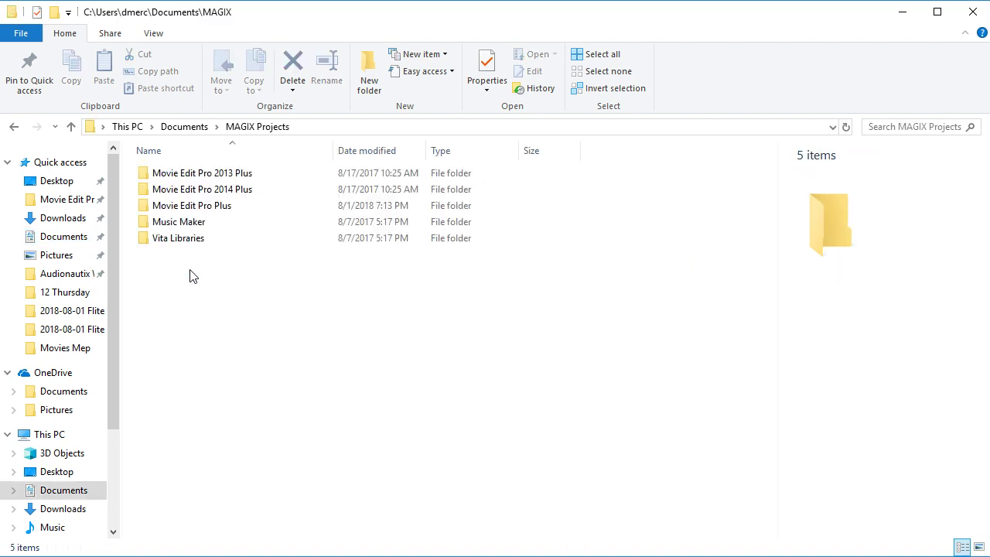
pyautogui.doubleClick(193, 208)
pyautogui.scroll(-7, 334, 297)
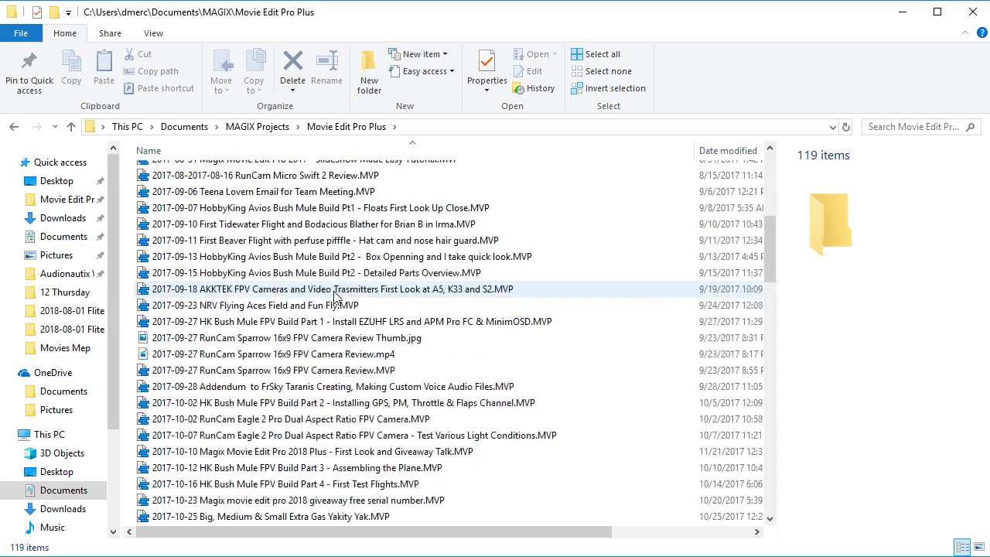
pyautogui.scroll(-20, 334, 296)
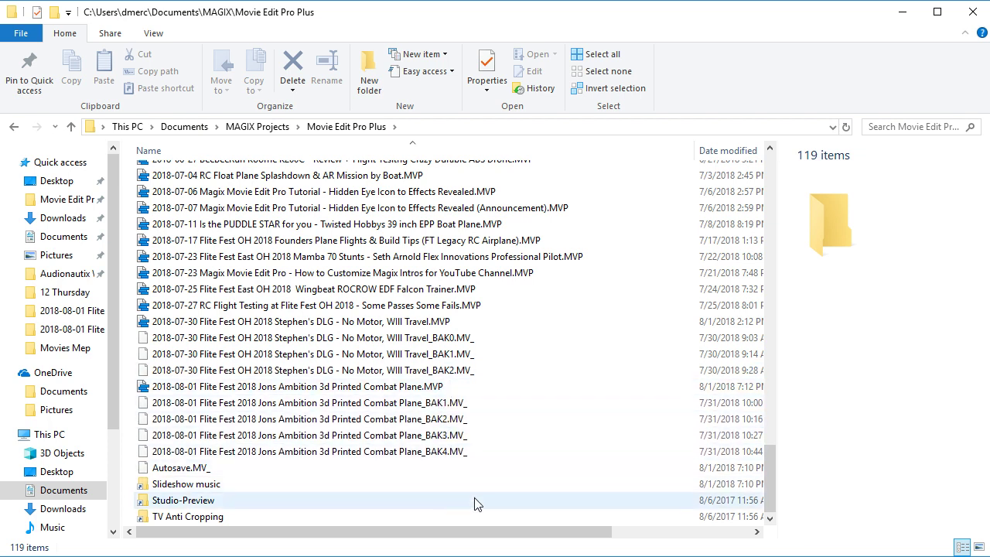
# Rename the Combat Plane _BAK4 backup's extension from .MV_ to .MVP, confirming the extension-change warning
pyautogui.click(448, 456)
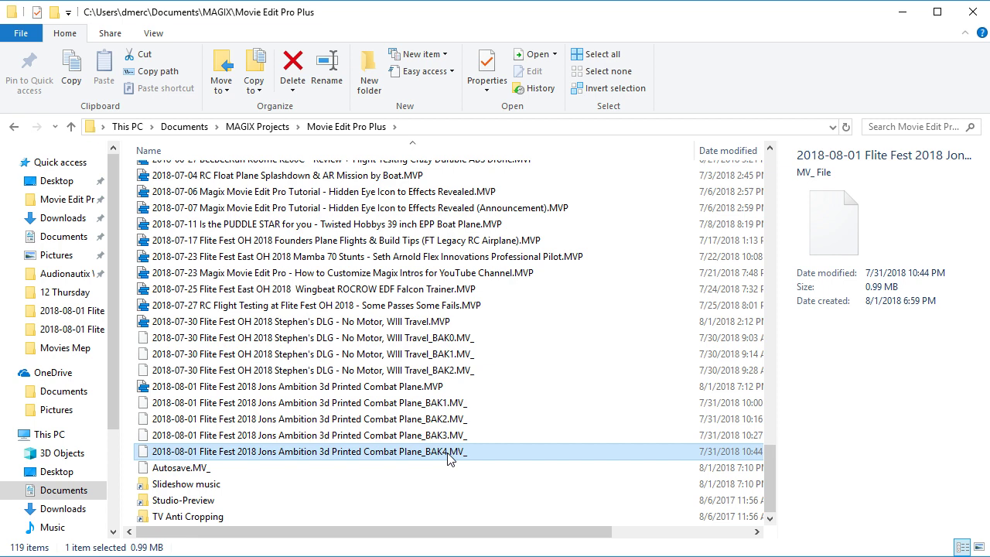
pyautogui.click(448, 457)
pyautogui.click(469, 456)
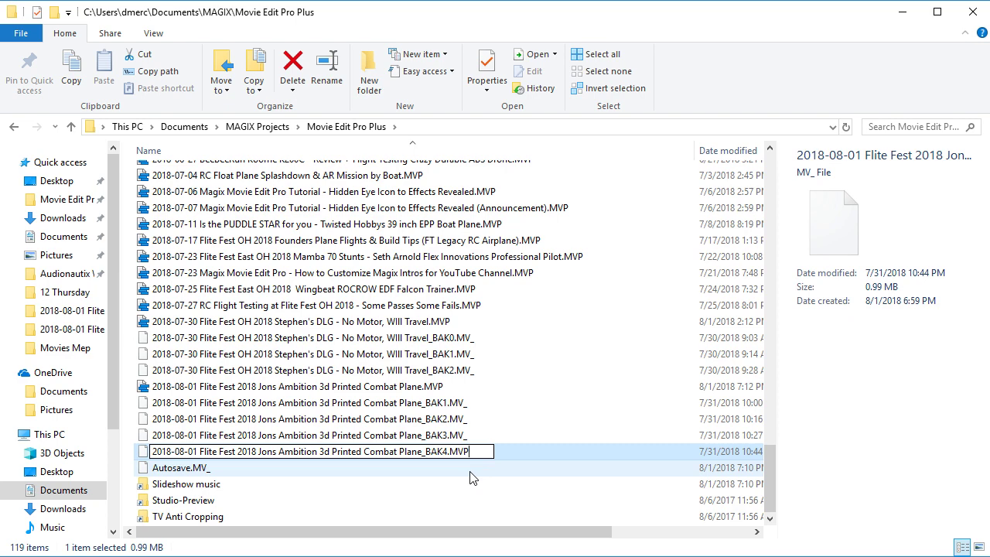
pyautogui.press('Return')
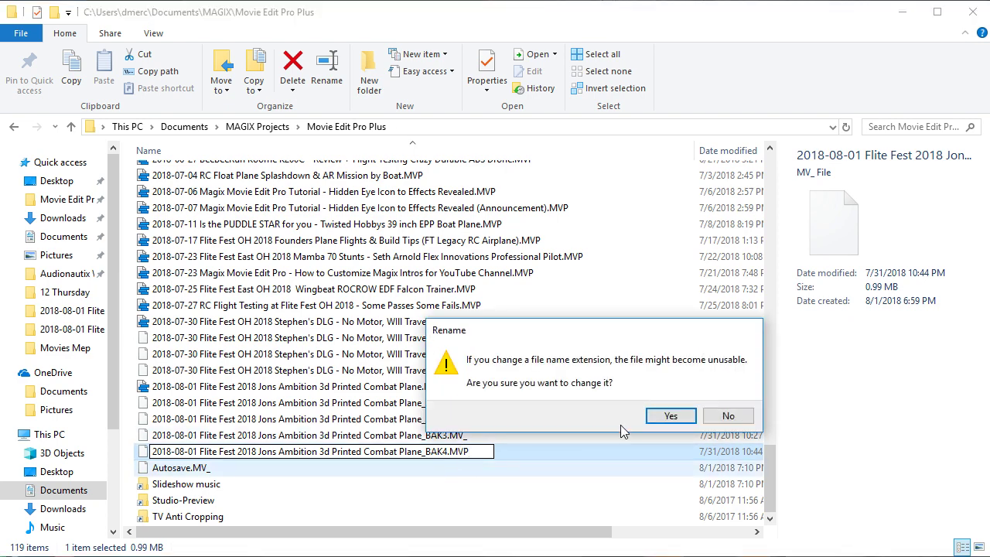
pyautogui.click(670, 415)
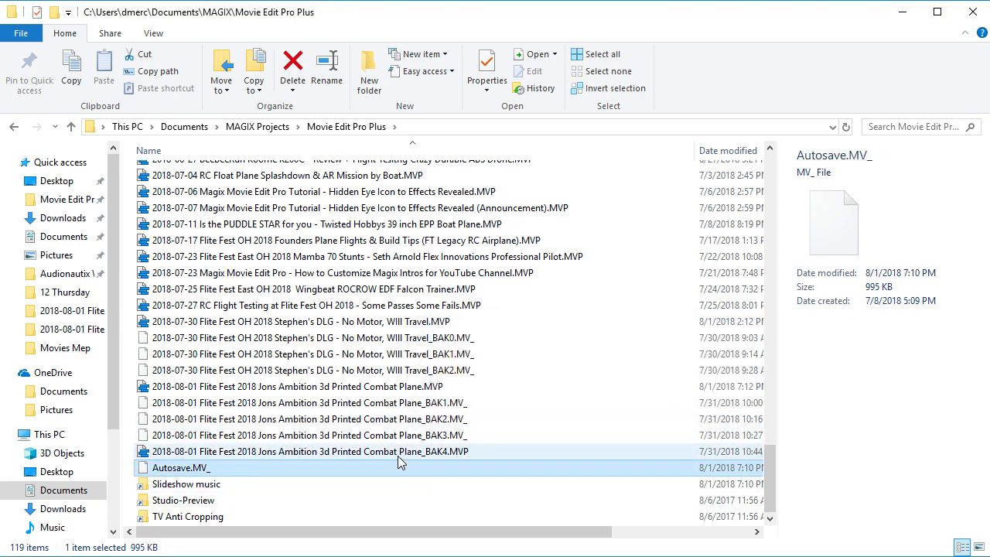
pyautogui.click(398, 456)
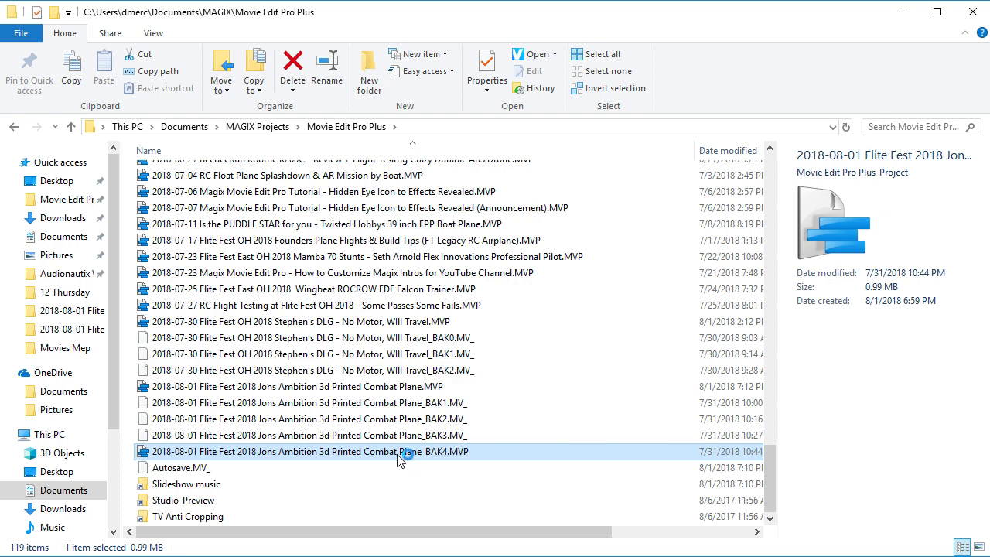